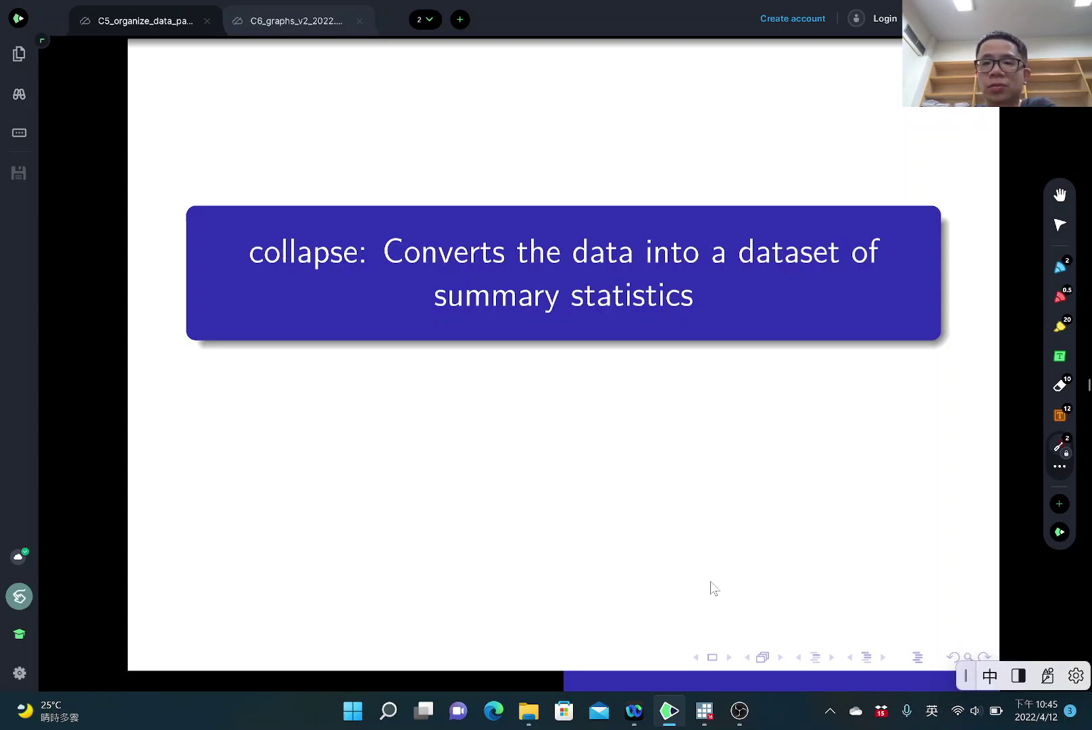
# - Mark the wording about converting data into summary statistics on the collapse title slide with temporary ink
pyautogui.moveTo(277, 284)
pyautogui.mouseDown()
pyautogui.moveTo(218, 249)
pyautogui.moveTo(300, 284)
pyautogui.mouseUp()
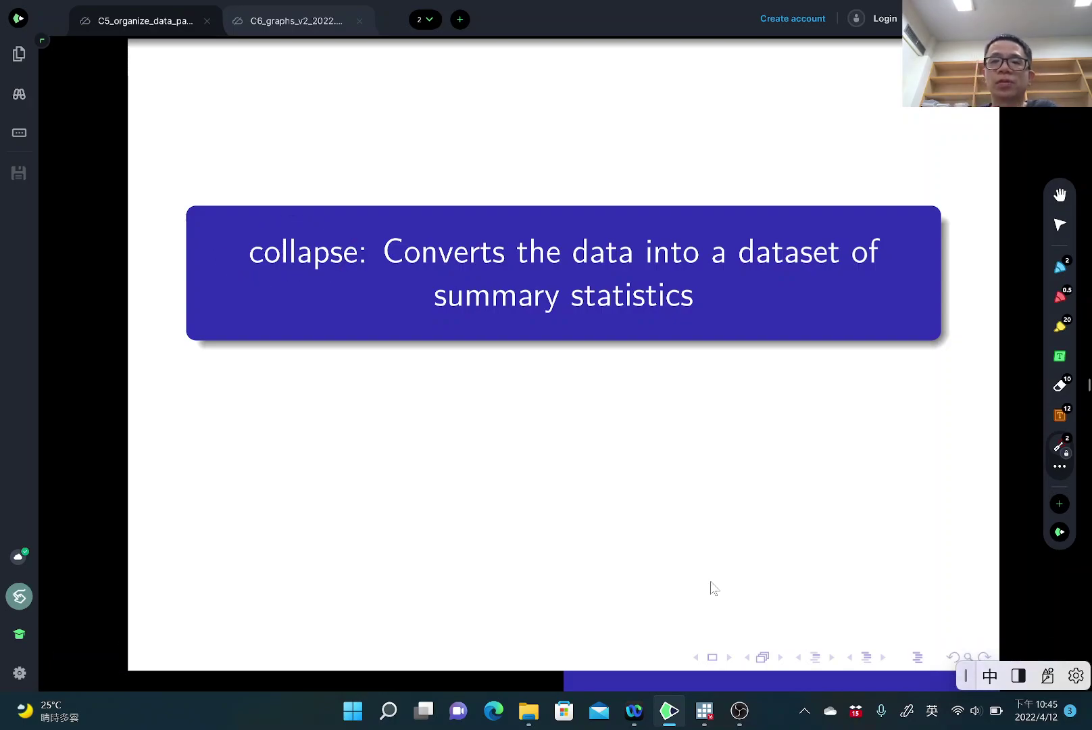
pyautogui.moveTo(551, 264); pyautogui.dragTo(612, 273)
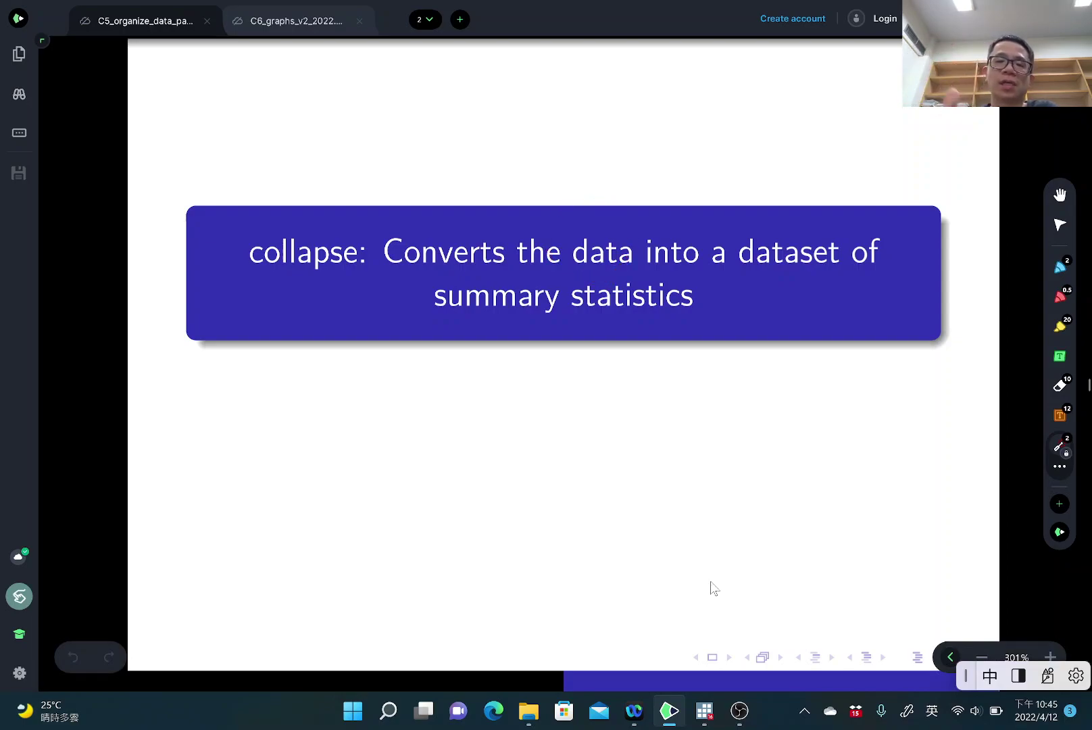
pyautogui.moveTo(764, 225); pyautogui.dragTo(726, 264)
pyautogui.moveTo(649, 274)
pyautogui.mouseDown()
pyautogui.moveTo(716, 300)
pyautogui.moveTo(427, 312)
pyautogui.mouseUp()
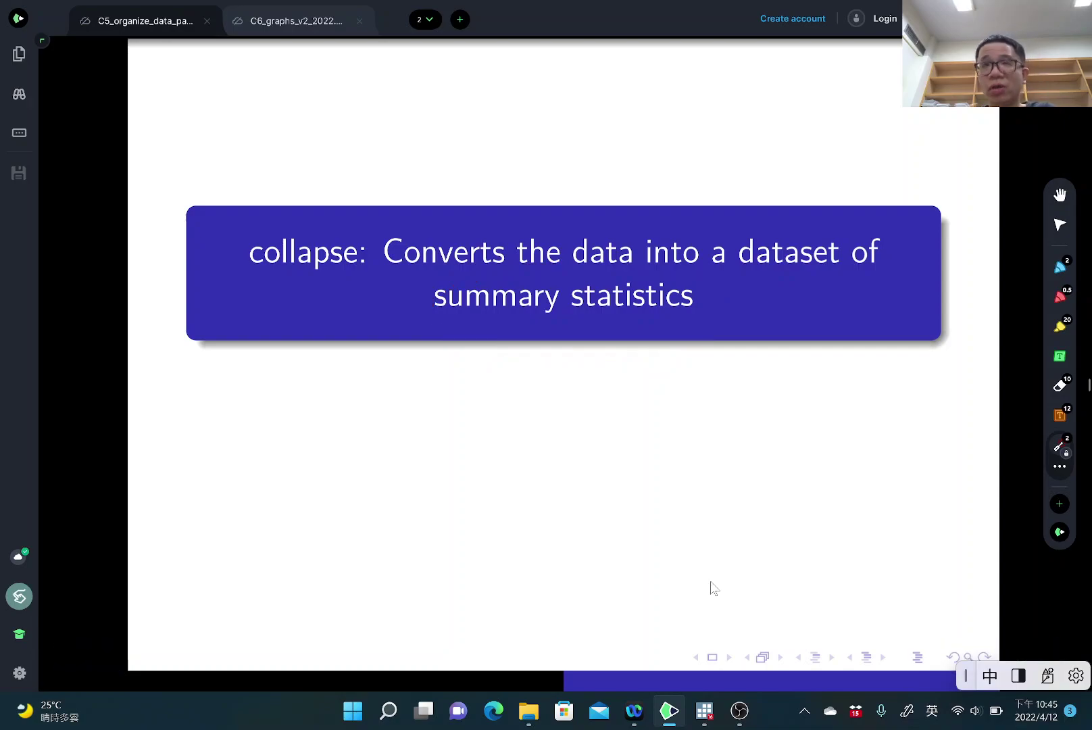
# - Advance to the collapse description slide and mark "summary statistics" and the examples sums, means and medians in the first bullet
pyautogui.press('pagedown')
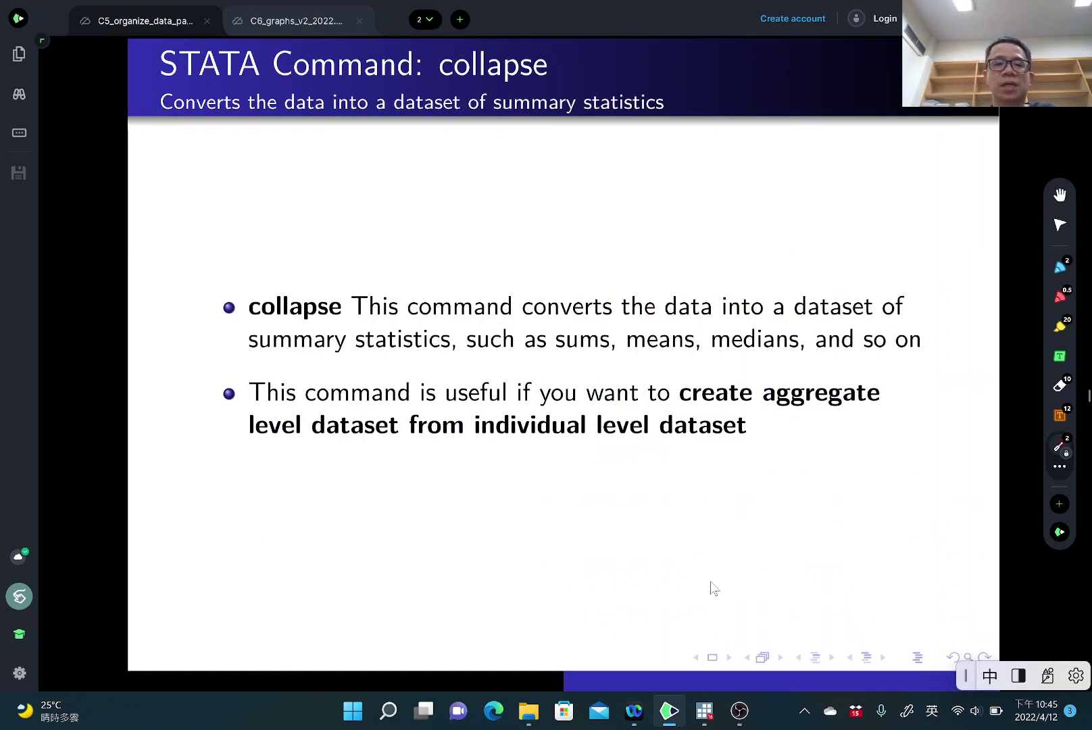
pyautogui.moveTo(437, 357); pyautogui.dragTo(379, 376)
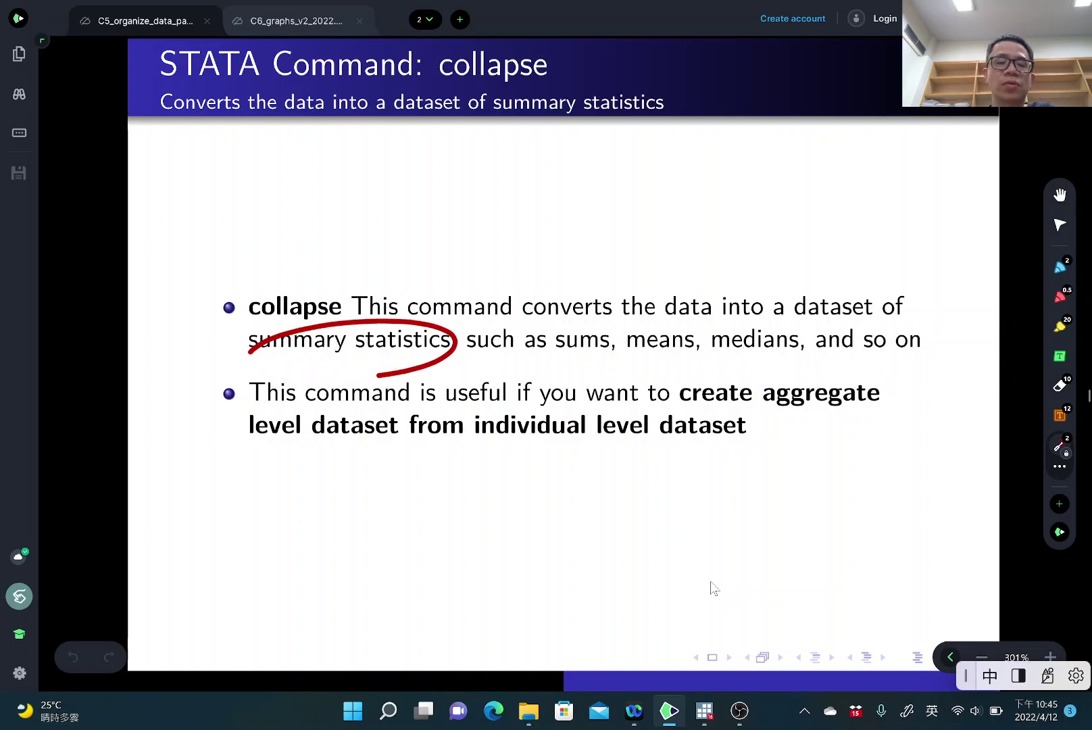
pyautogui.moveTo(603, 369)
pyautogui.mouseDown()
pyautogui.moveTo(586, 370)
pyautogui.moveTo(615, 344)
pyautogui.mouseUp()
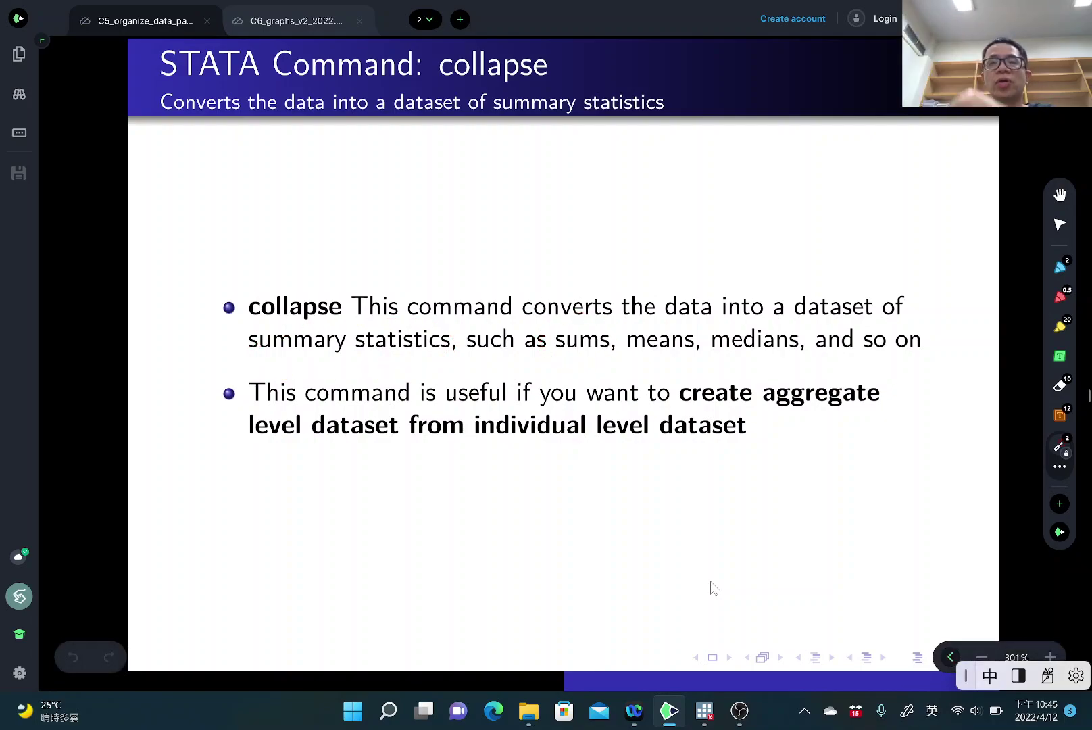
pyautogui.moveTo(645, 374)
pyautogui.mouseDown()
pyautogui.moveTo(683, 318)
pyautogui.moveTo(650, 373)
pyautogui.mouseUp()
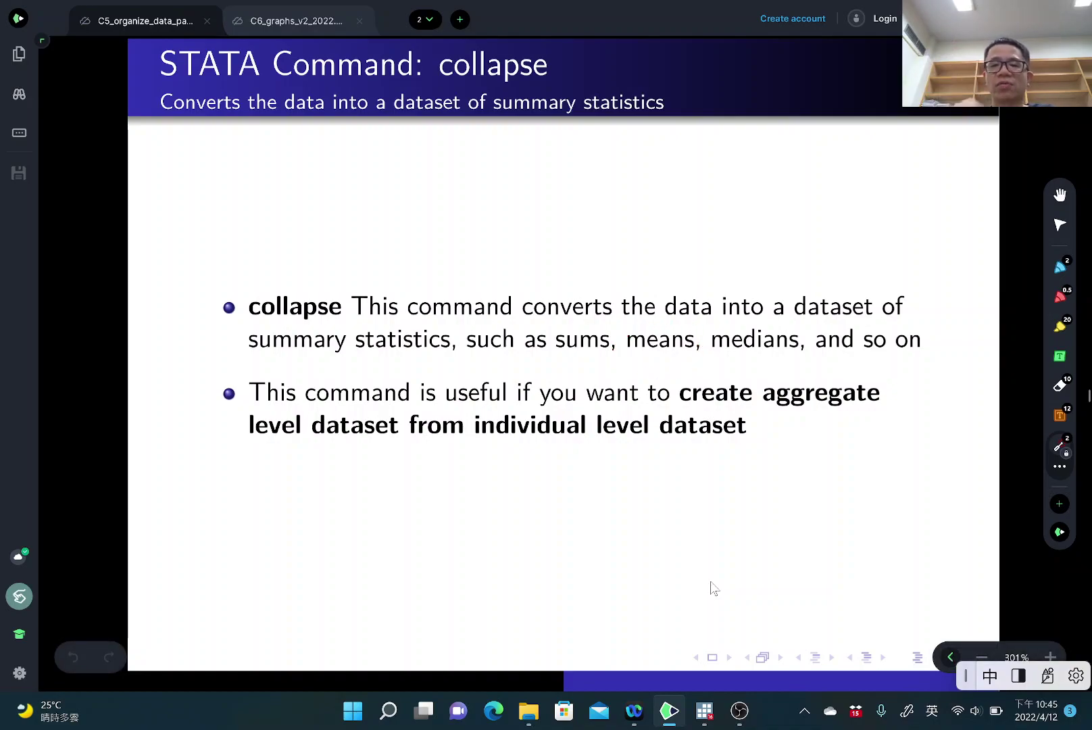
pyautogui.moveTo(713, 356)
pyautogui.mouseDown()
pyautogui.moveTo(804, 343)
pyautogui.moveTo(719, 343)
pyautogui.mouseUp()
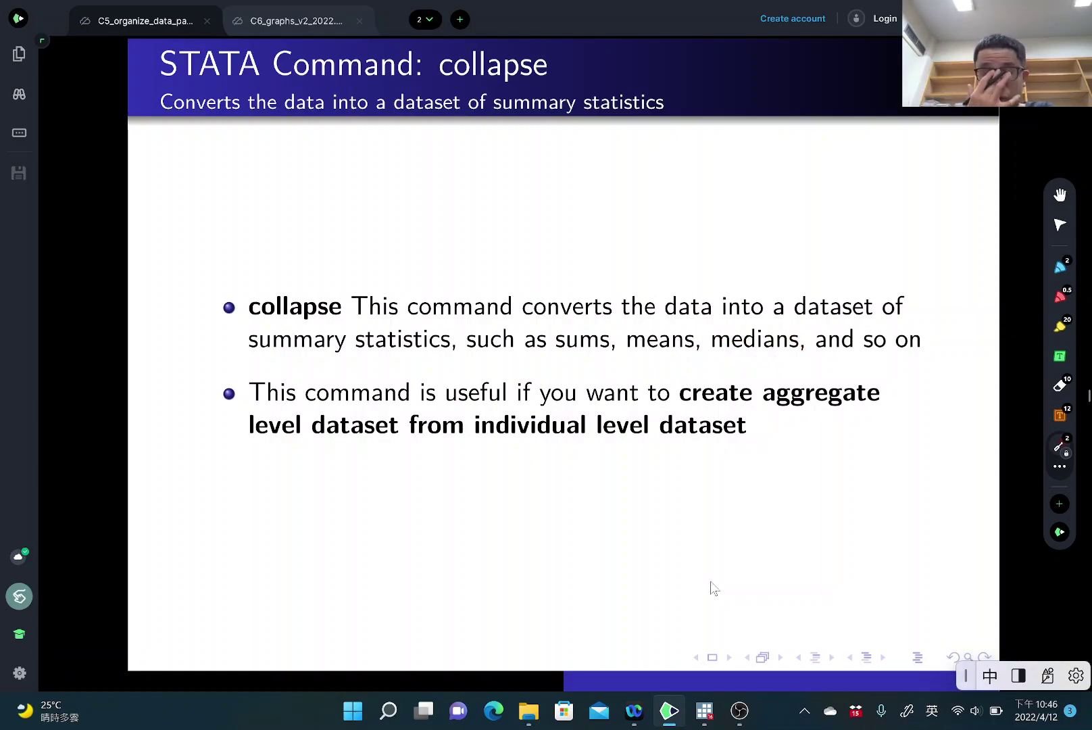
pyautogui.moveTo(557, 366); pyautogui.dragTo(789, 365)
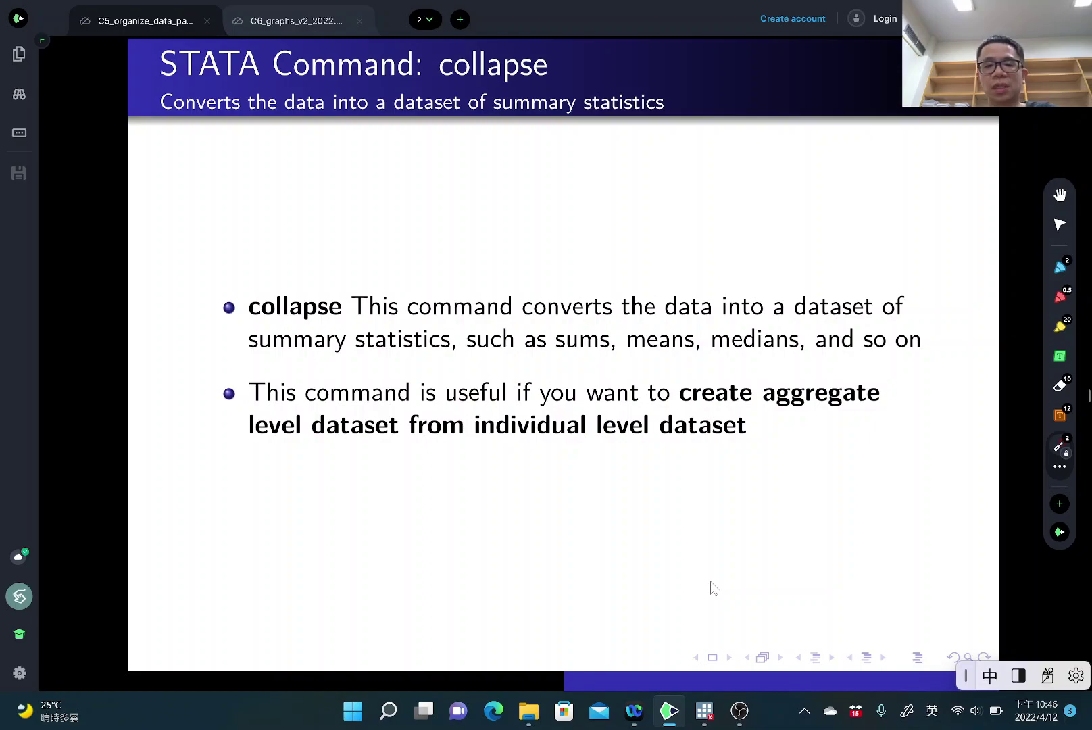
# - Underline "aggregate level dataset" and "individual level dataset" in the second bullet with temporary ink
pyautogui.moveTo(820, 411); pyautogui.dragTo(907, 402)
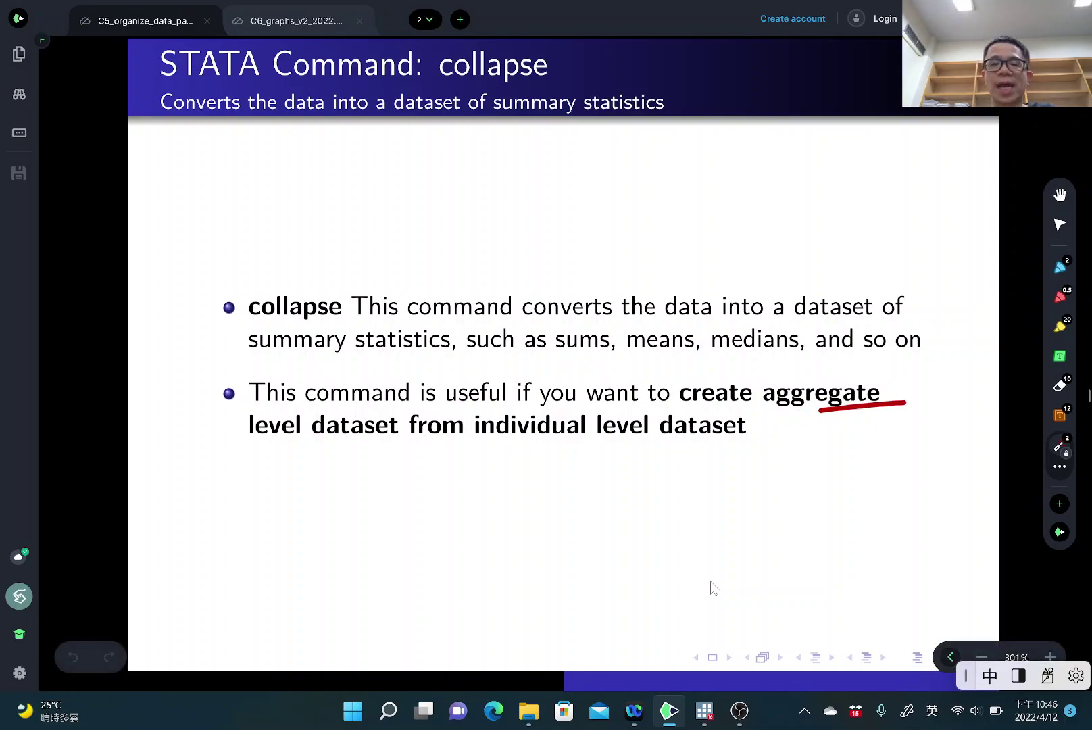
pyautogui.moveTo(252, 449); pyautogui.dragTo(396, 433)
pyautogui.moveTo(488, 447); pyautogui.dragTo(748, 448)
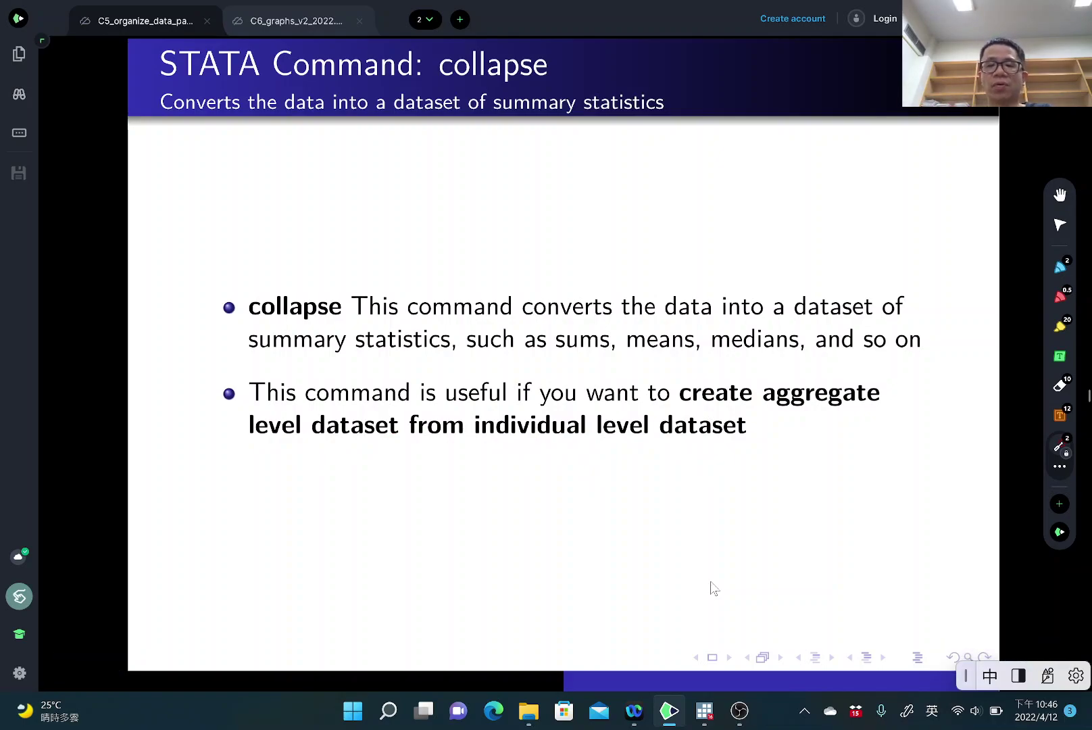
# - Advance to the slide with the collapse code, and switch to the C5_create_sample_part2 do-file in Stata
pyautogui.press('Right')
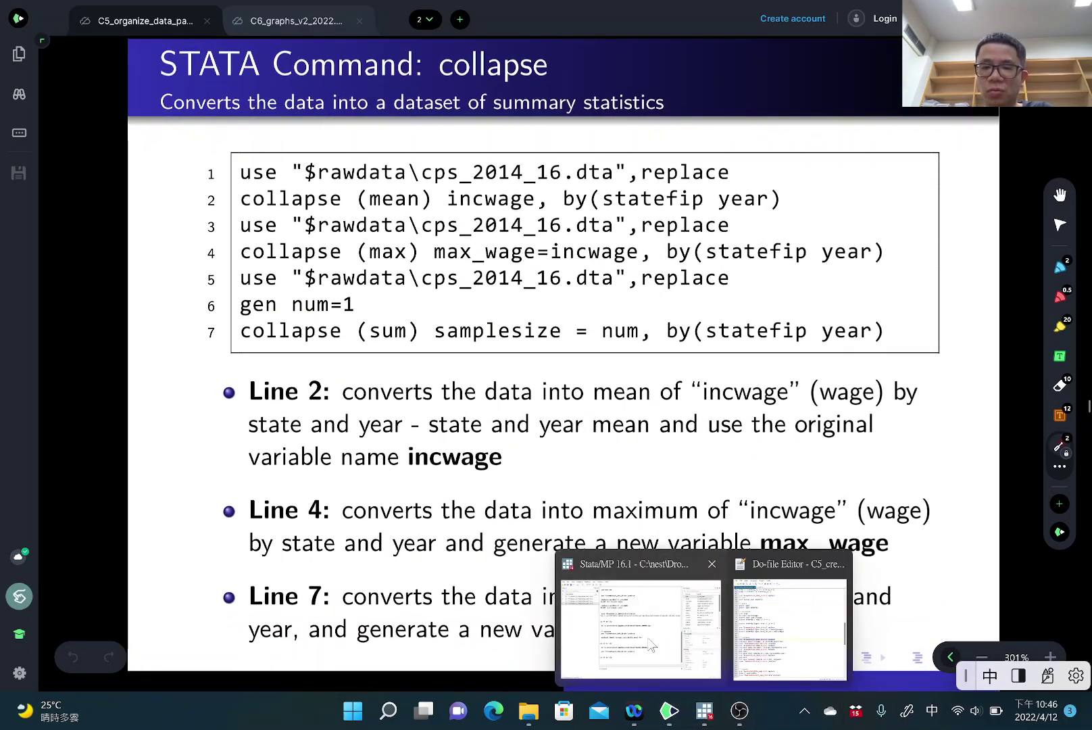
pyautogui.click(705, 710)
pyautogui.click(707, 708)
pyautogui.click(778, 624)
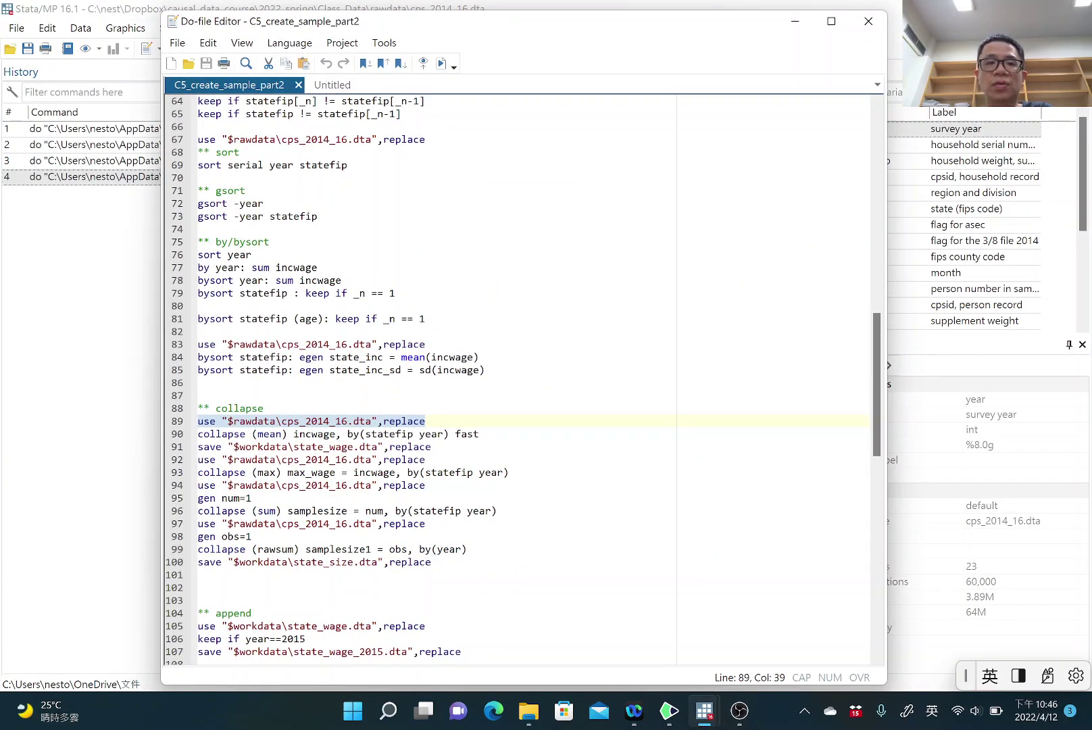
# - Move the Do-file Editor aside and run only line 89, use "$rawdata\cps_2014_16.dta",replace, under the collapse comment
pyautogui.moveTo(409, 31); pyautogui.dragTo(631, 55)
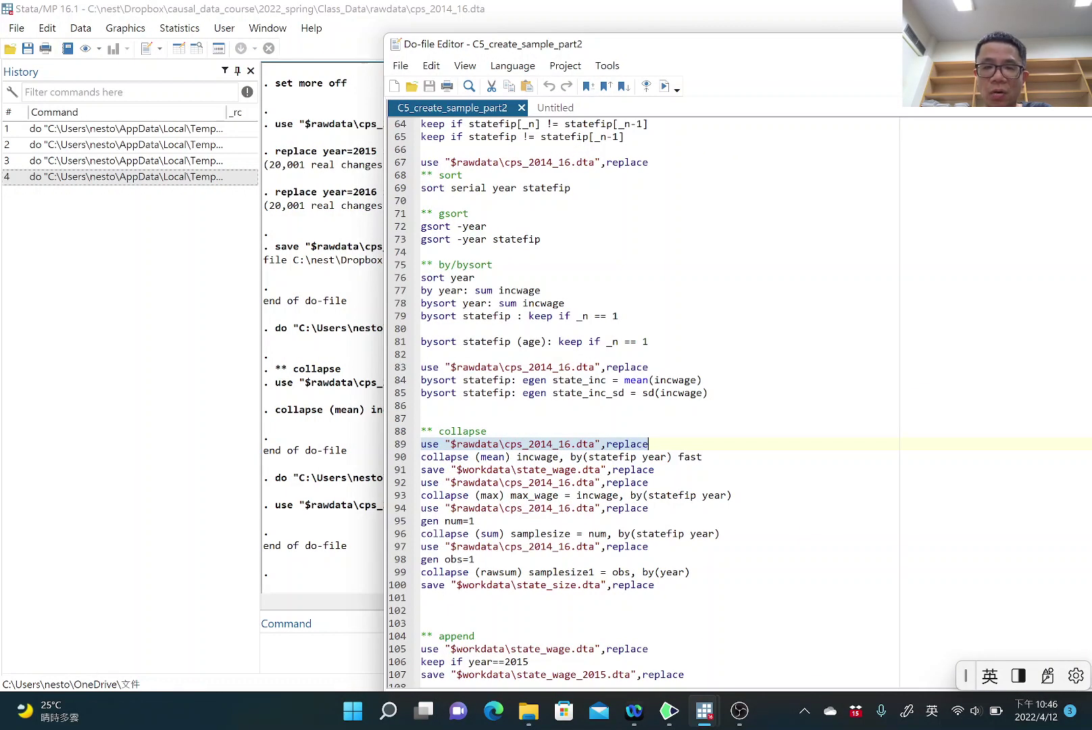
pyautogui.tripleClick(557, 446)
pyautogui.click(667, 90)
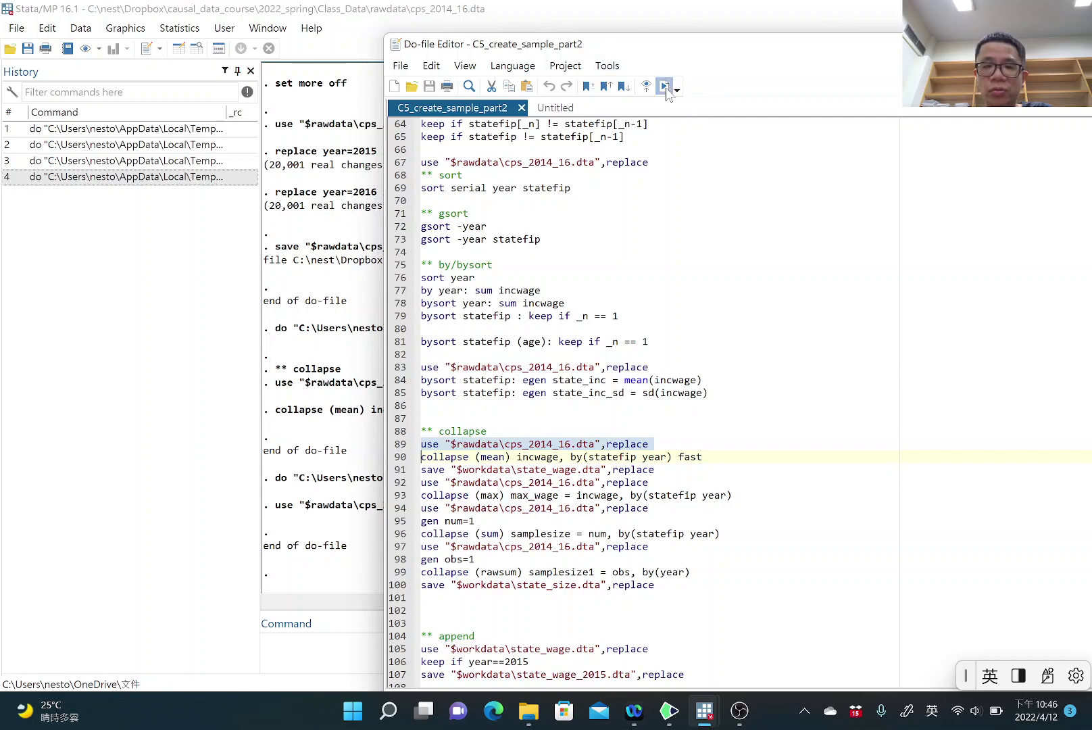
# - Examine the loaded cps_2014_16 observations in browse mode, and return to the do-file
pyautogui.click(196, 47)
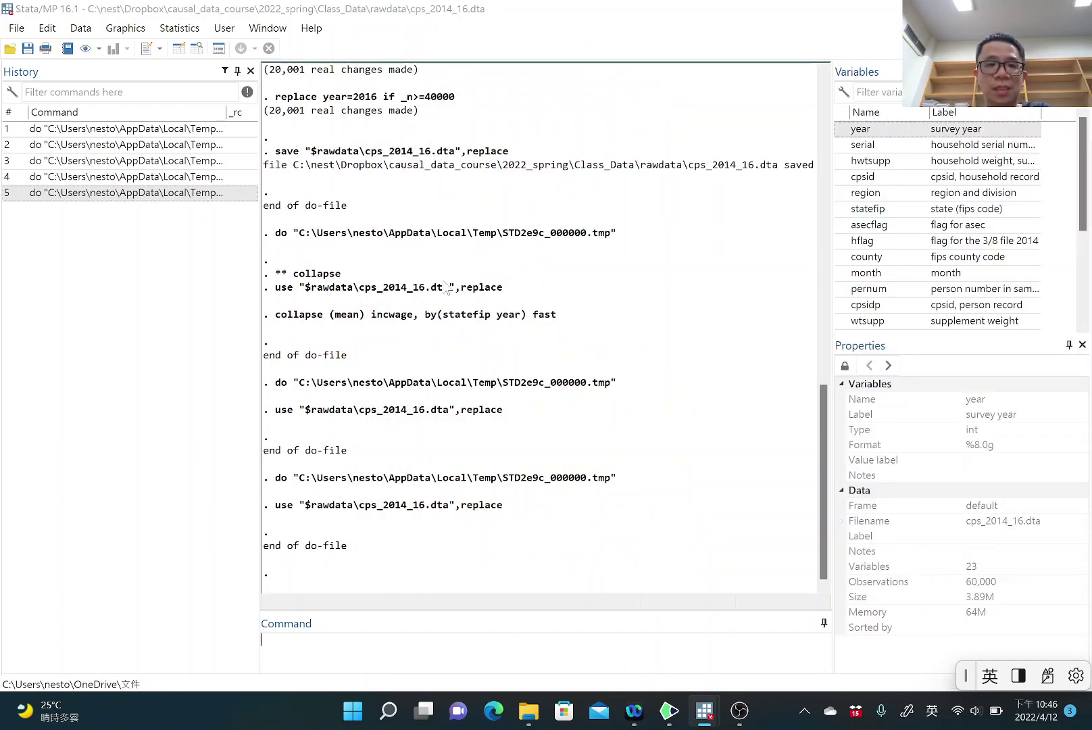
pyautogui.hotkey('ctrl', '8')
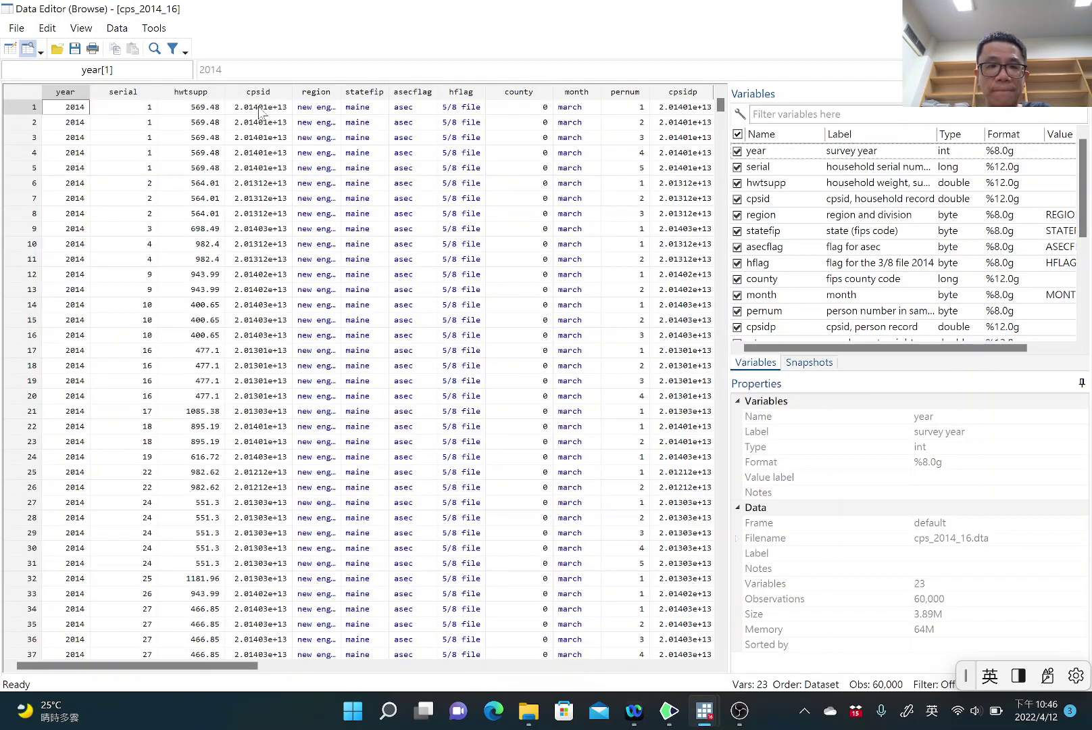
pyautogui.moveTo(422, 115); pyautogui.dragTo(405, 181)
pyautogui.click(45, 106)
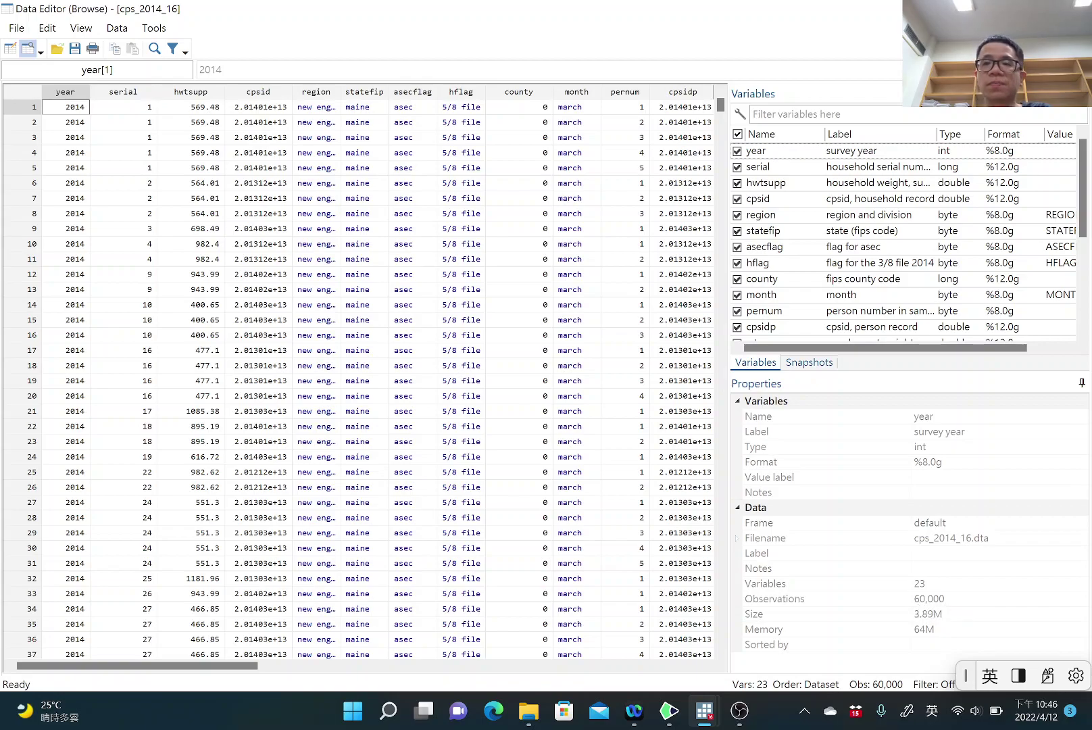
pyautogui.click(1000, 9)
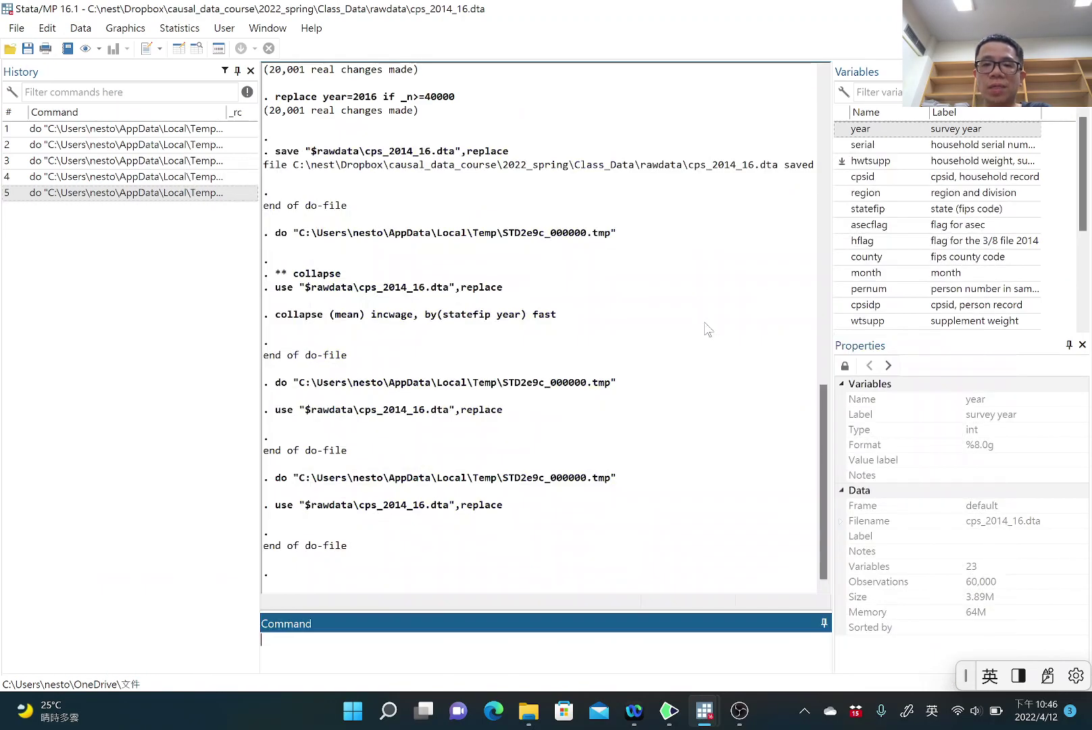
pyautogui.moveTo(701, 713)
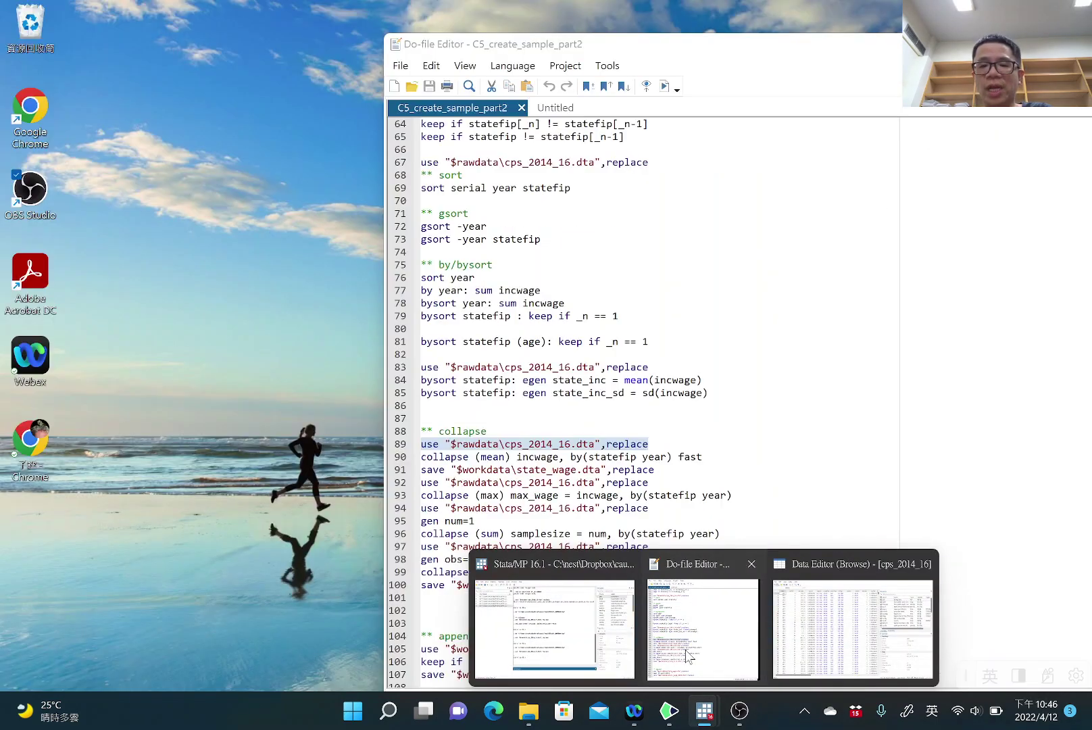
pyautogui.click(703, 629)
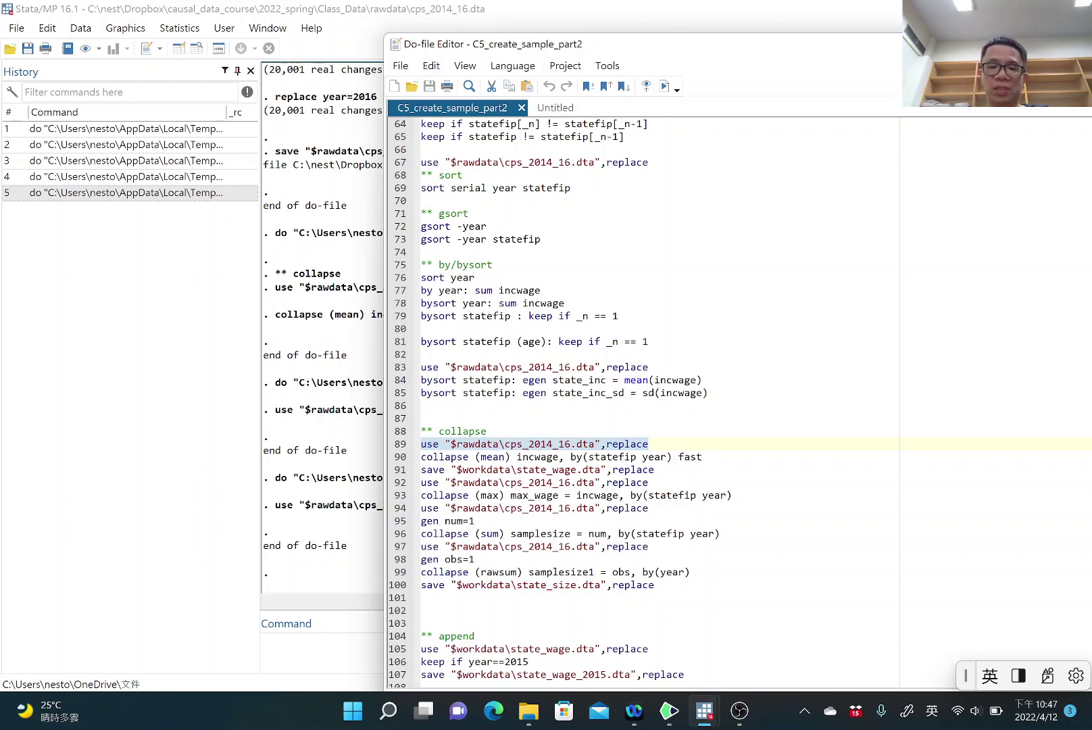
# - Switch back to the lecture slides in Drawboard PDF and mark collapse (mean) in code line 2
pyautogui.click(669, 710)
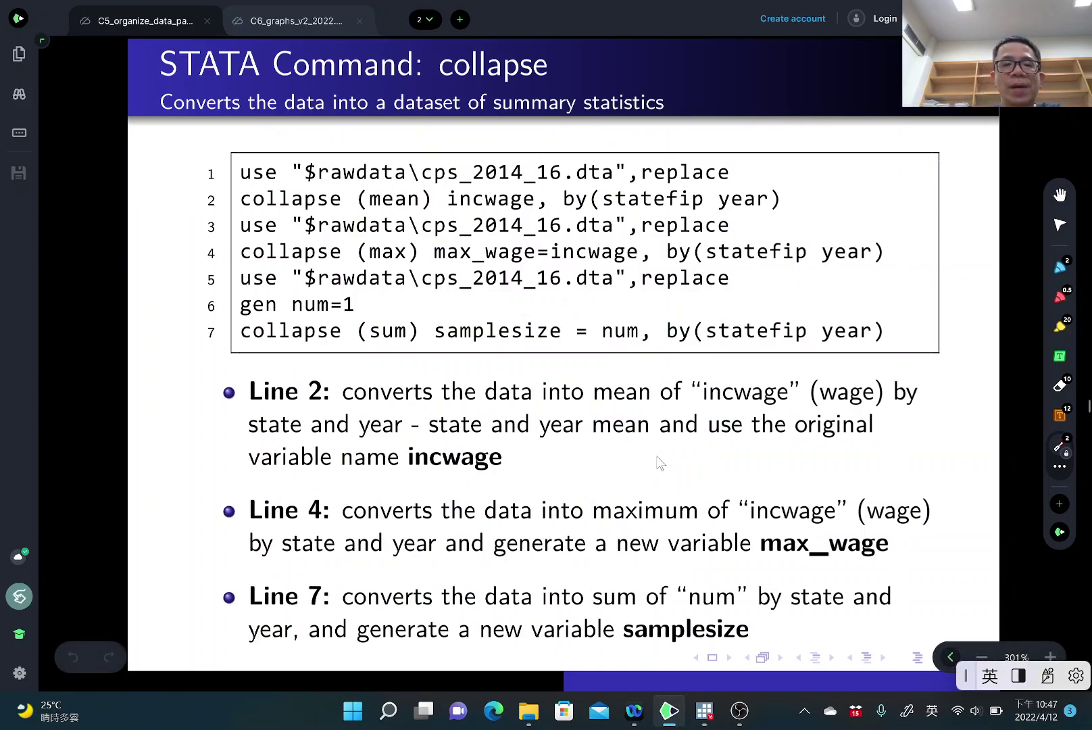
pyautogui.moveTo(234, 212); pyautogui.dragTo(344, 216)
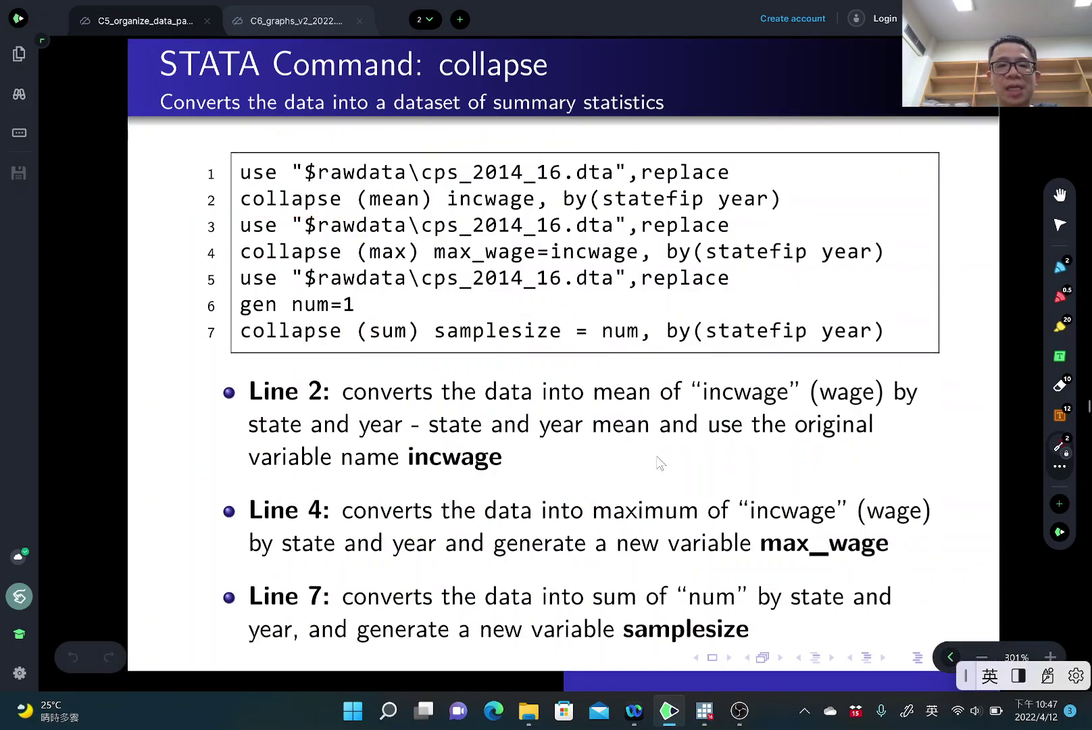
pyautogui.moveTo(363, 216)
pyautogui.mouseDown()
pyautogui.moveTo(451, 209)
pyautogui.moveTo(351, 198)
pyautogui.mouseUp()
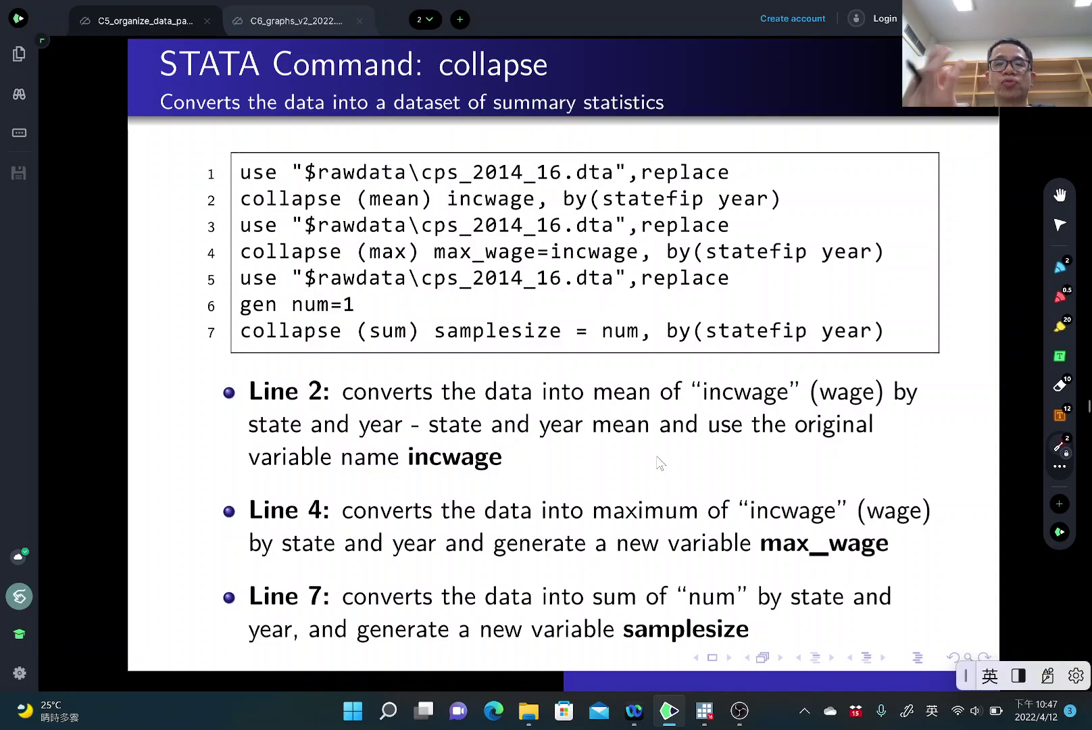
pyautogui.moveTo(359, 203); pyautogui.dragTo(430, 205)
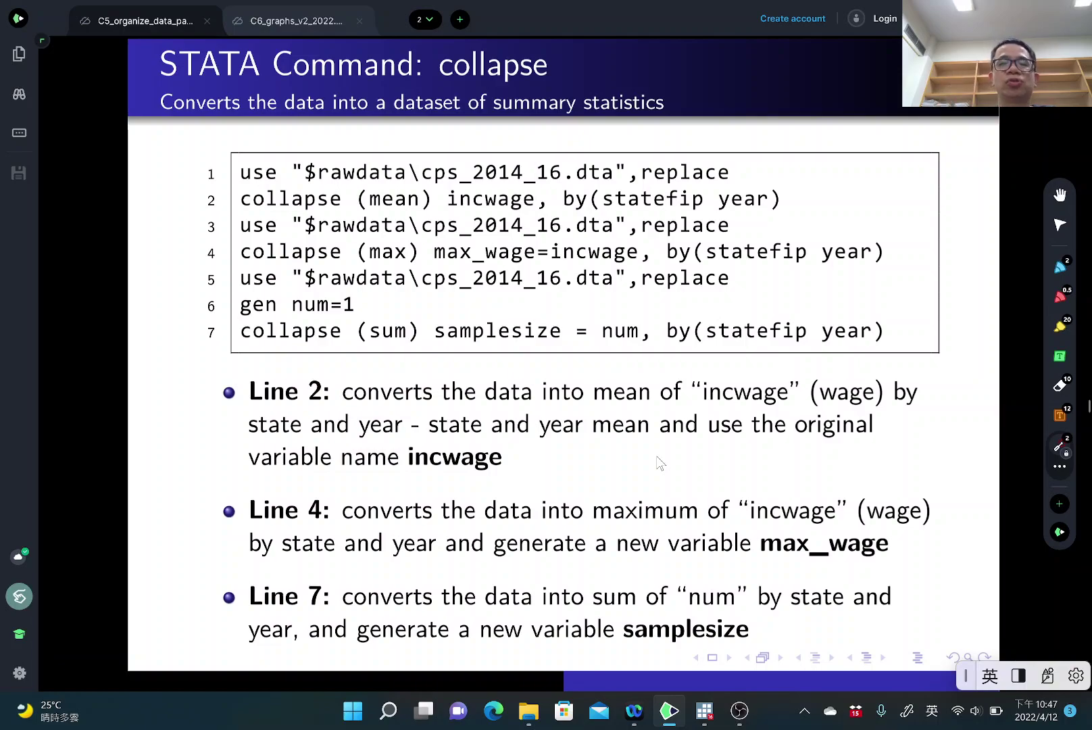
# - Circle and underline incwage and by(statefip year) in code line 2 with temporary ink
pyautogui.moveTo(543, 207); pyautogui.dragTo(549, 200)
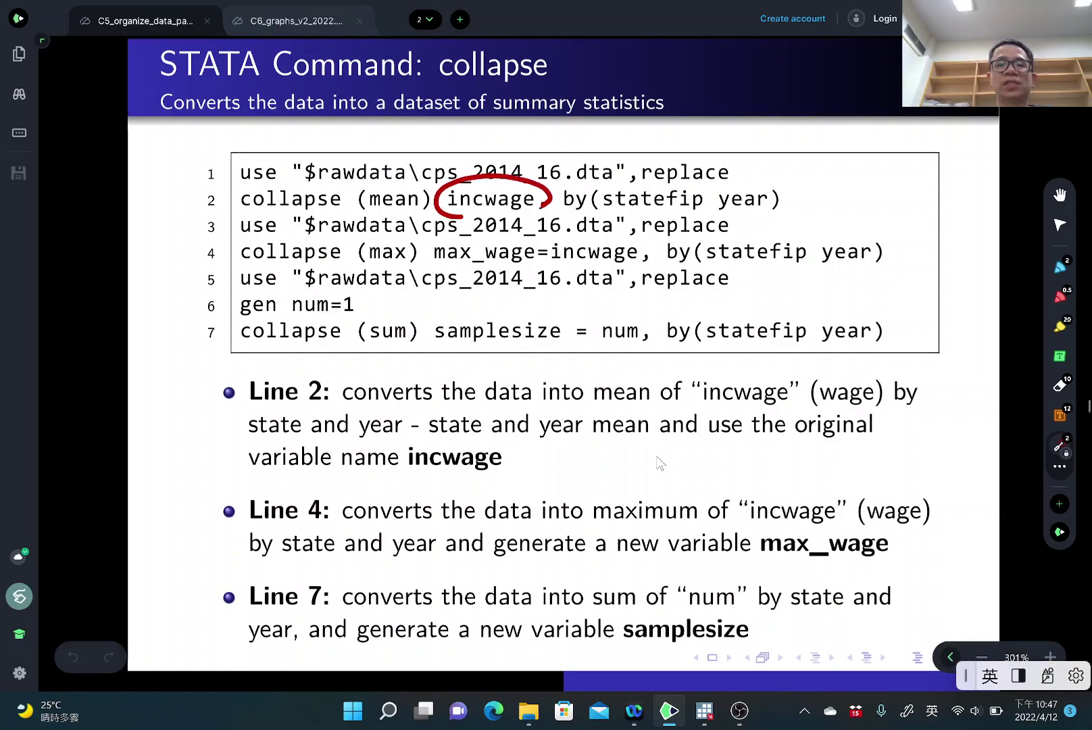
pyautogui.moveTo(459, 212); pyautogui.dragTo(530, 213)
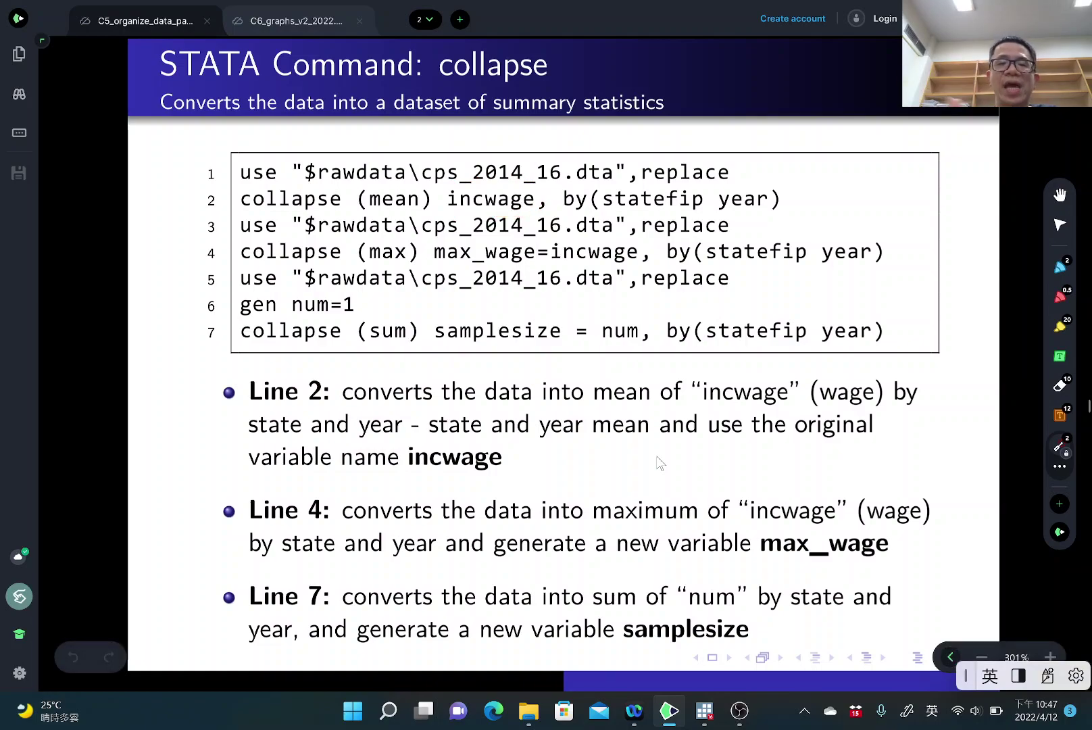
pyautogui.moveTo(562, 205); pyautogui.dragTo(776, 206)
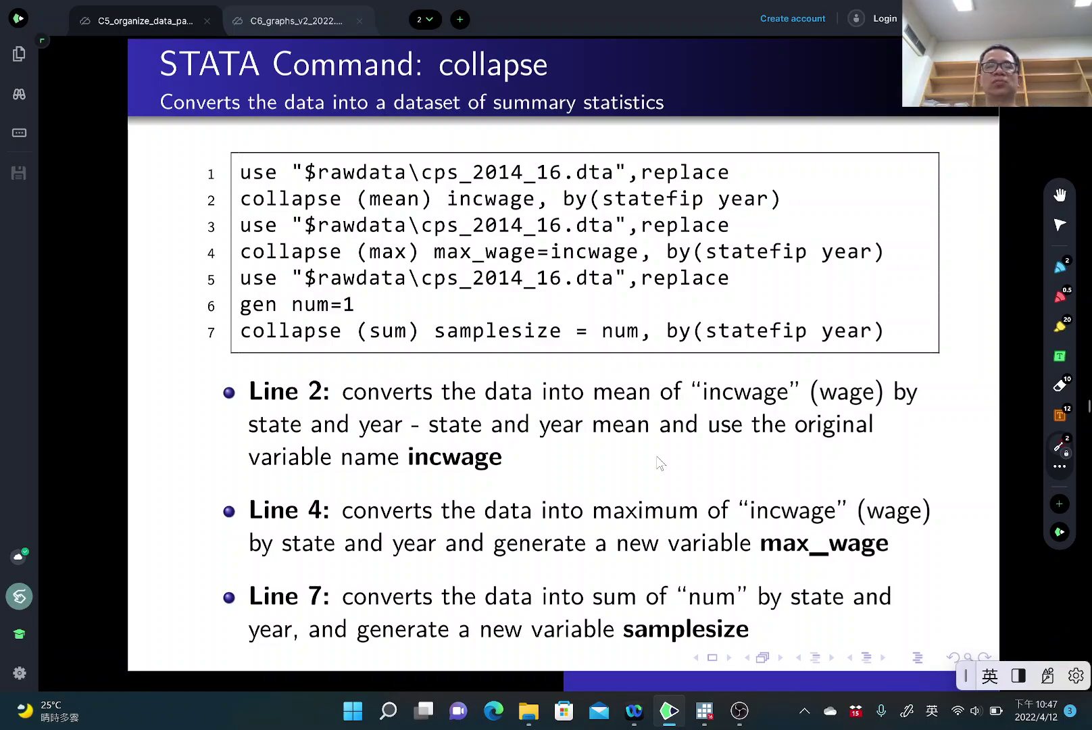
pyautogui.moveTo(430, 185); pyautogui.dragTo(552, 181)
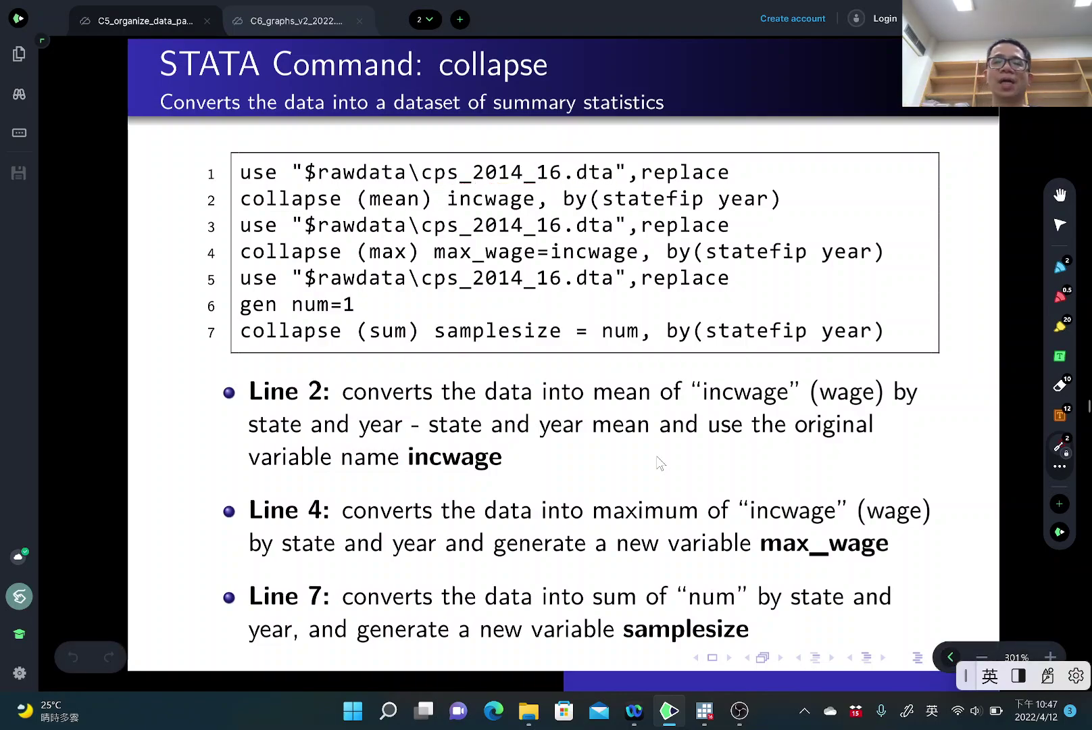
pyautogui.moveTo(602, 218); pyautogui.dragTo(776, 204)
pyautogui.moveTo(592, 209); pyautogui.dragTo(683, 206)
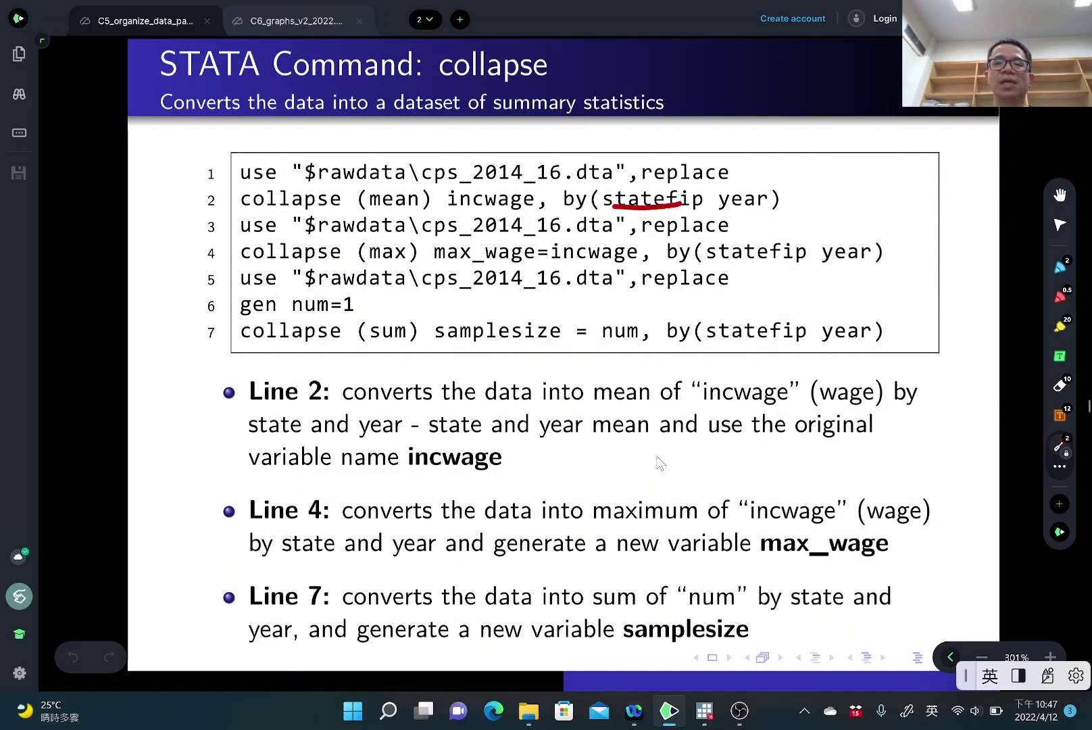
pyautogui.moveTo(601, 214); pyautogui.dragTo(770, 204)
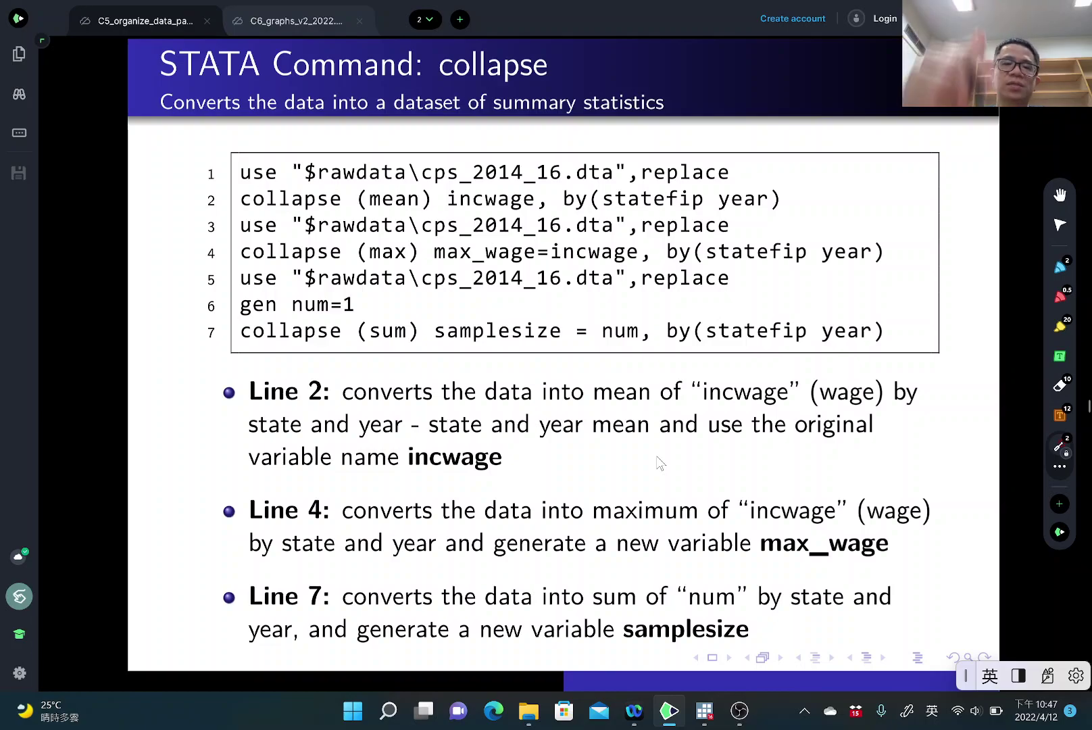
pyautogui.moveTo(527, 196); pyautogui.dragTo(506, 215)
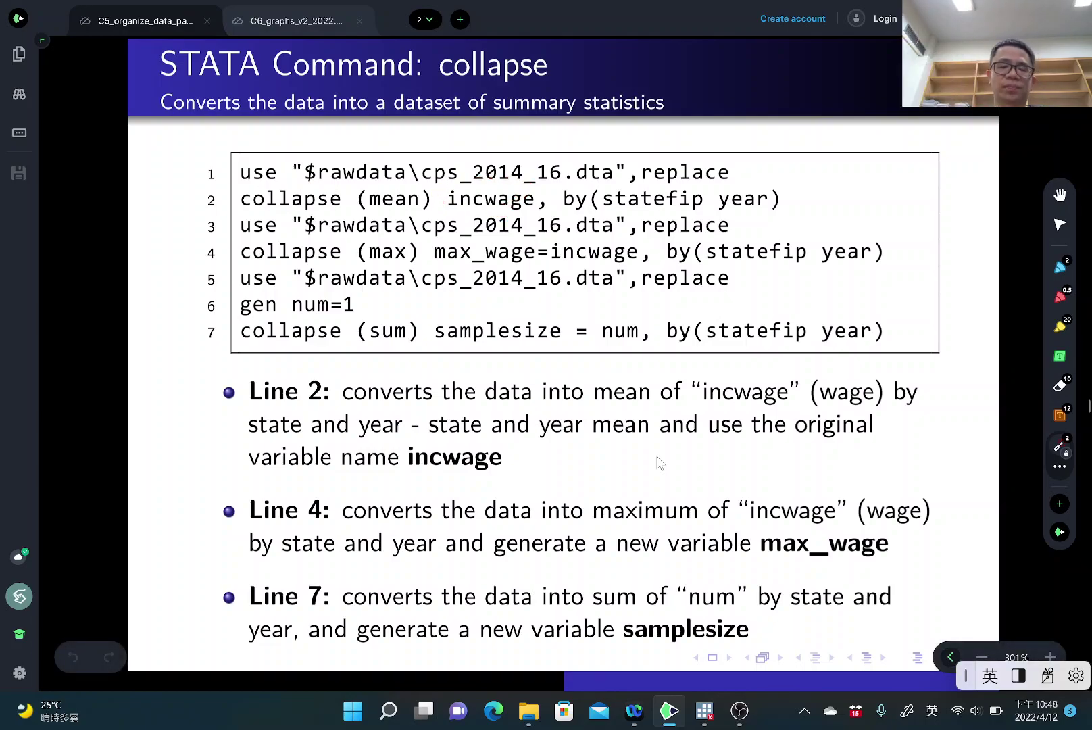
# - Switch to the C5_create_sample_part2 do-file in Stata and run only line 90, collapse (mean) incwage, by(statefip year) fast
pyautogui.moveTo(705, 715)
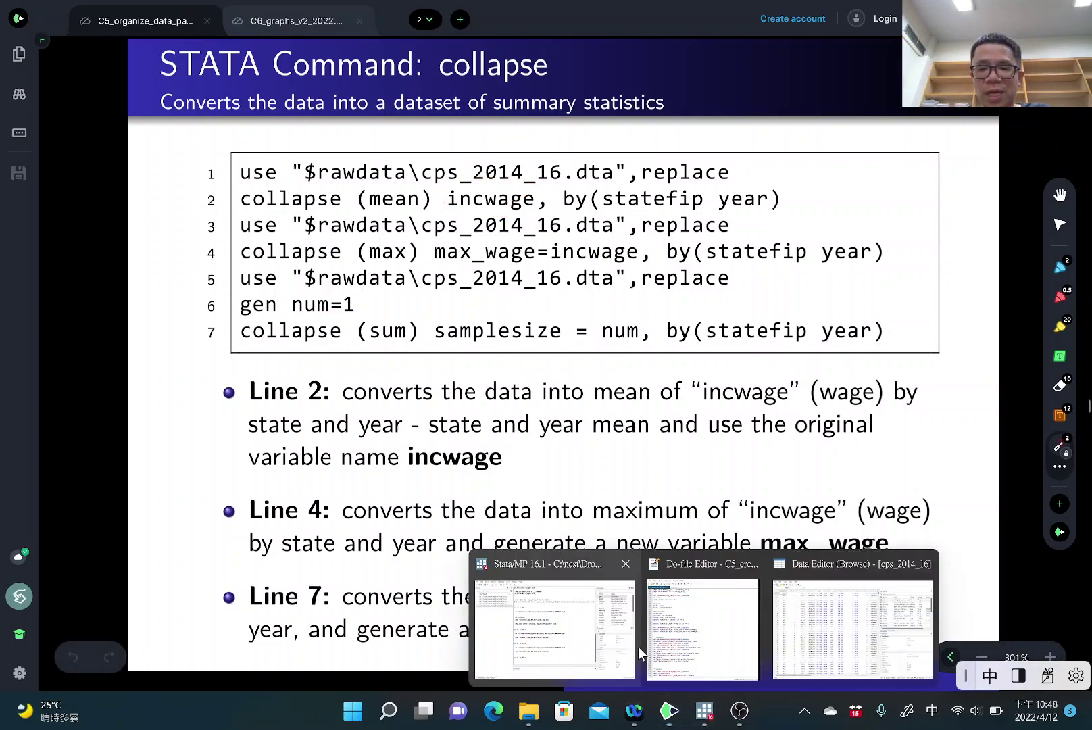
pyautogui.click(636, 645)
pyautogui.click(707, 716)
pyautogui.click(707, 639)
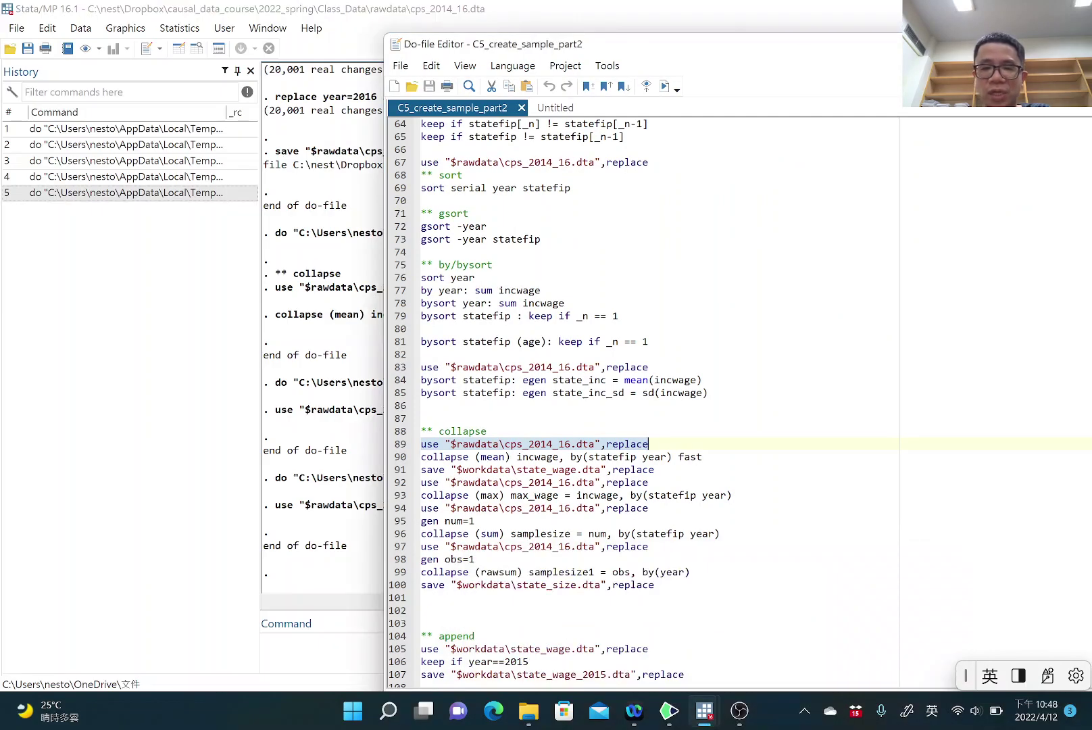
pyautogui.tripleClick(555, 457)
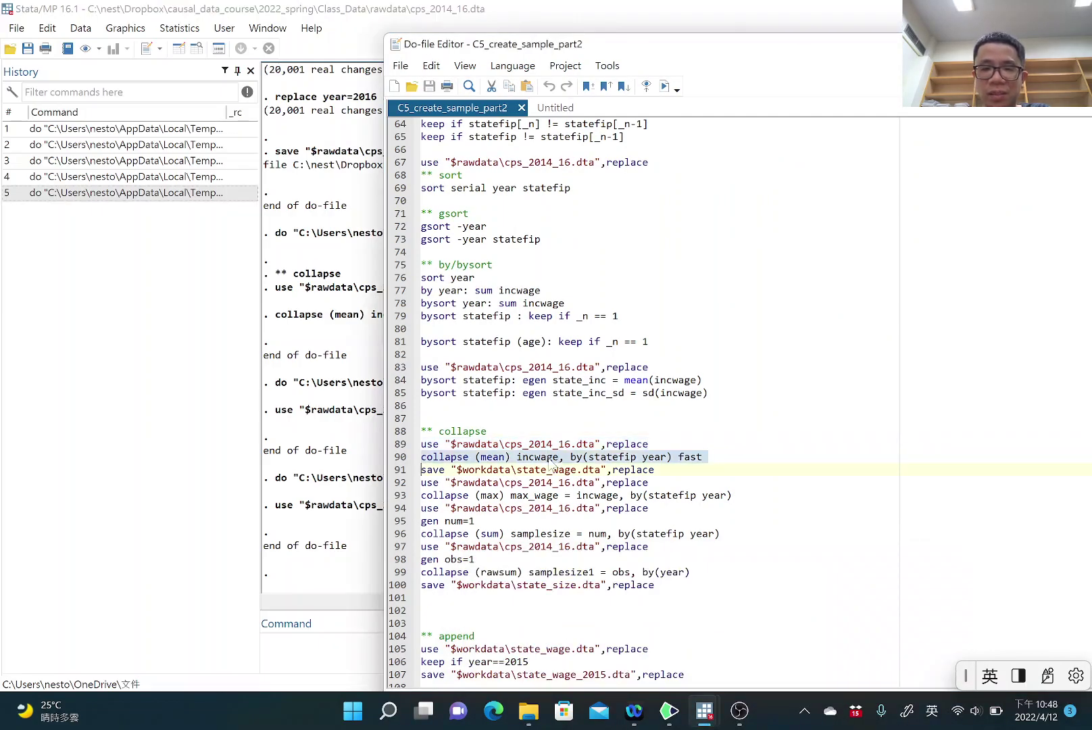
pyautogui.click(666, 86)
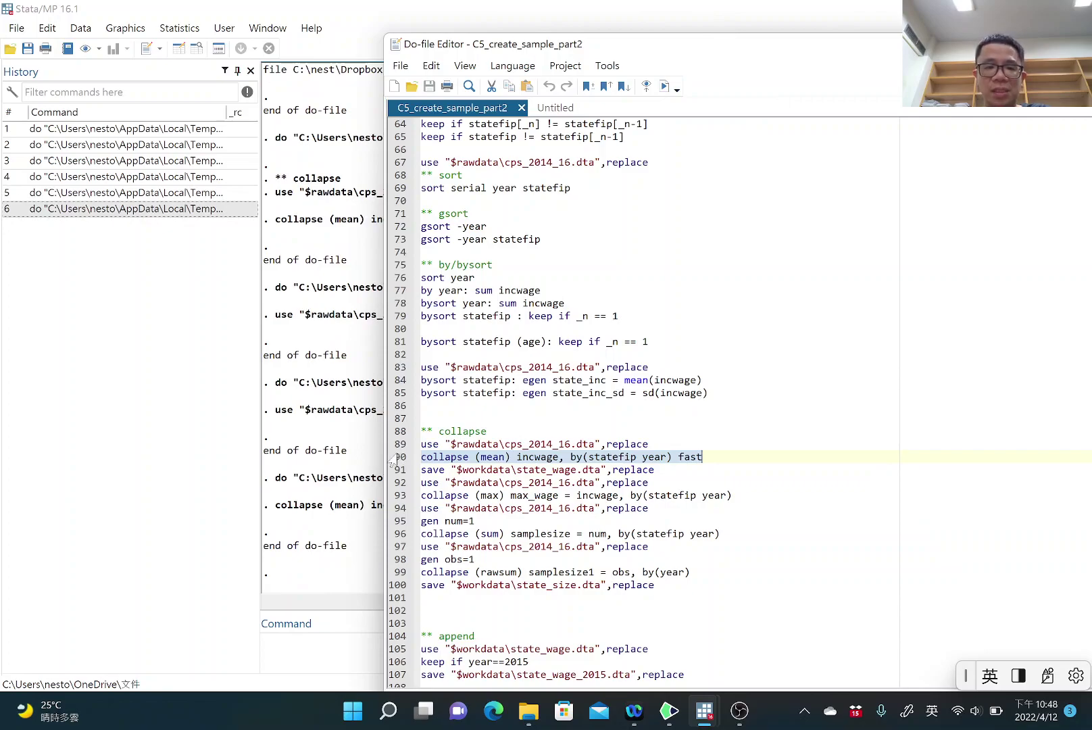
# - Examine the collapsed mean-wage dataset in browse mode, and return to the Drawboard PDF slide to mark by(statefip year) in code line 2
pyautogui.click(197, 50)
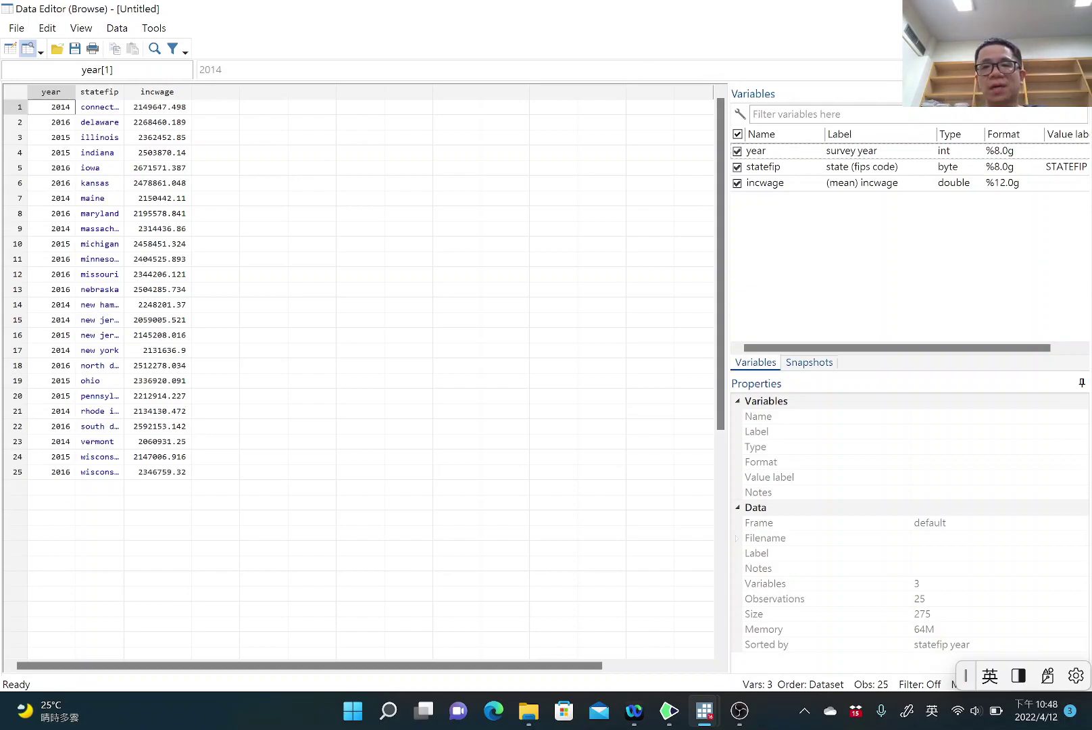
pyautogui.click(1077, 8)
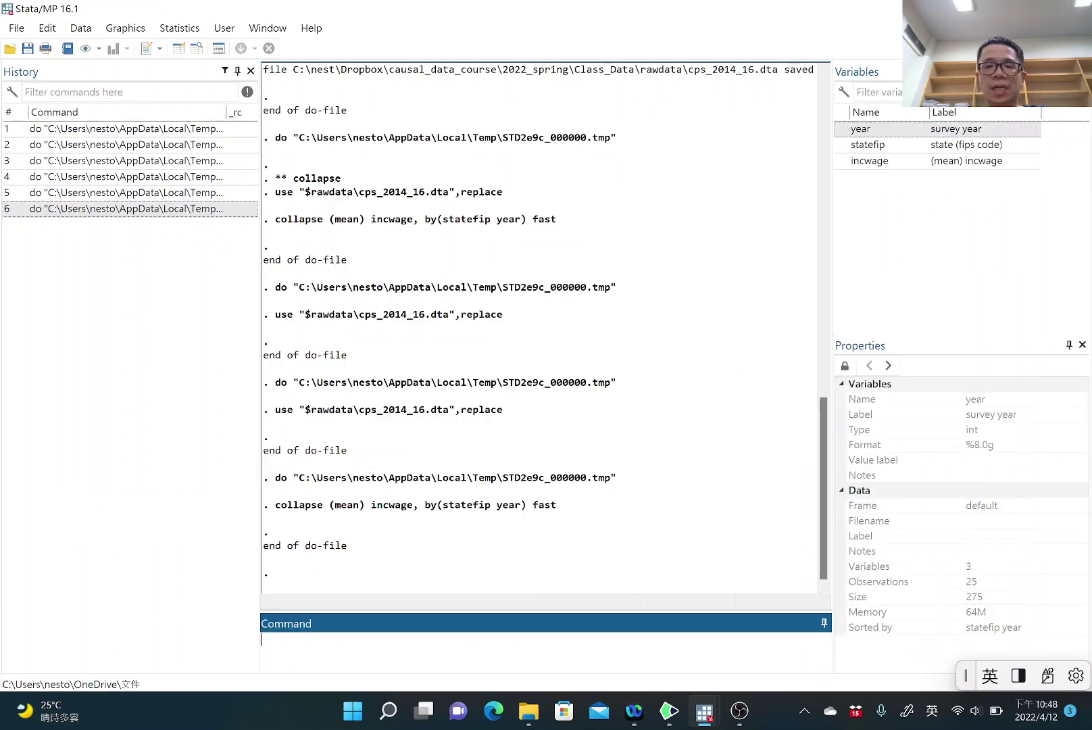
pyautogui.click(663, 717)
pyautogui.moveTo(626, 201); pyautogui.dragTo(786, 198)
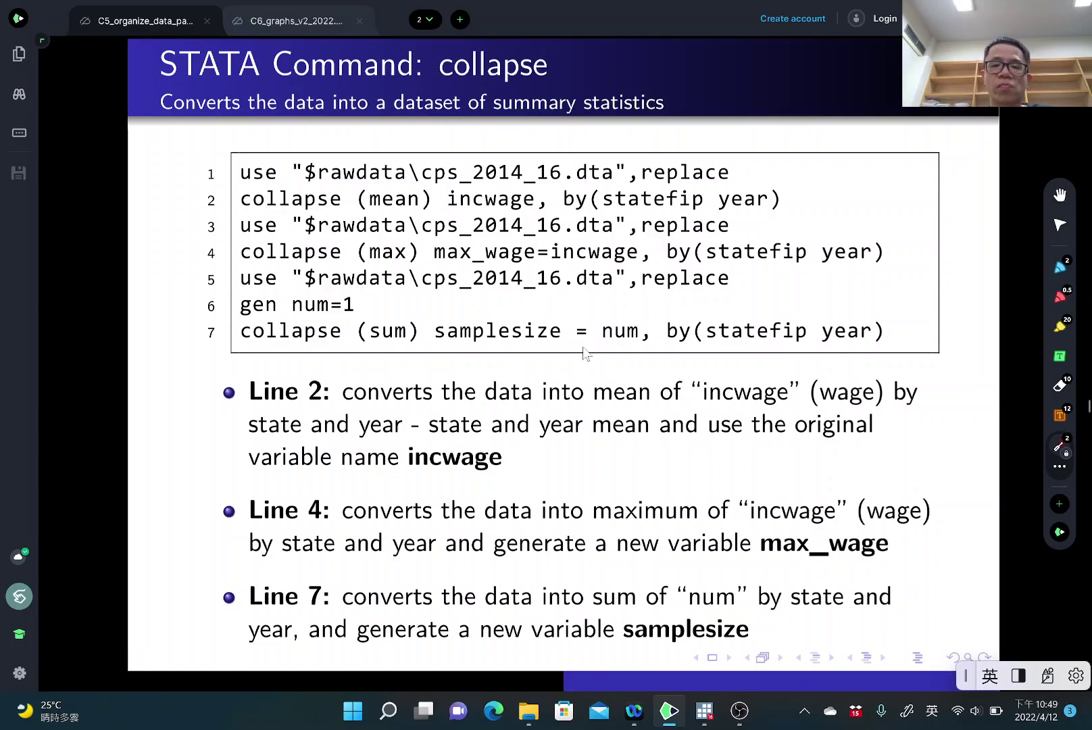
# - Switch back to Stata and review the year, statefip and incwage columns of the collapsed data in browse mode
pyautogui.moveTo(710, 716)
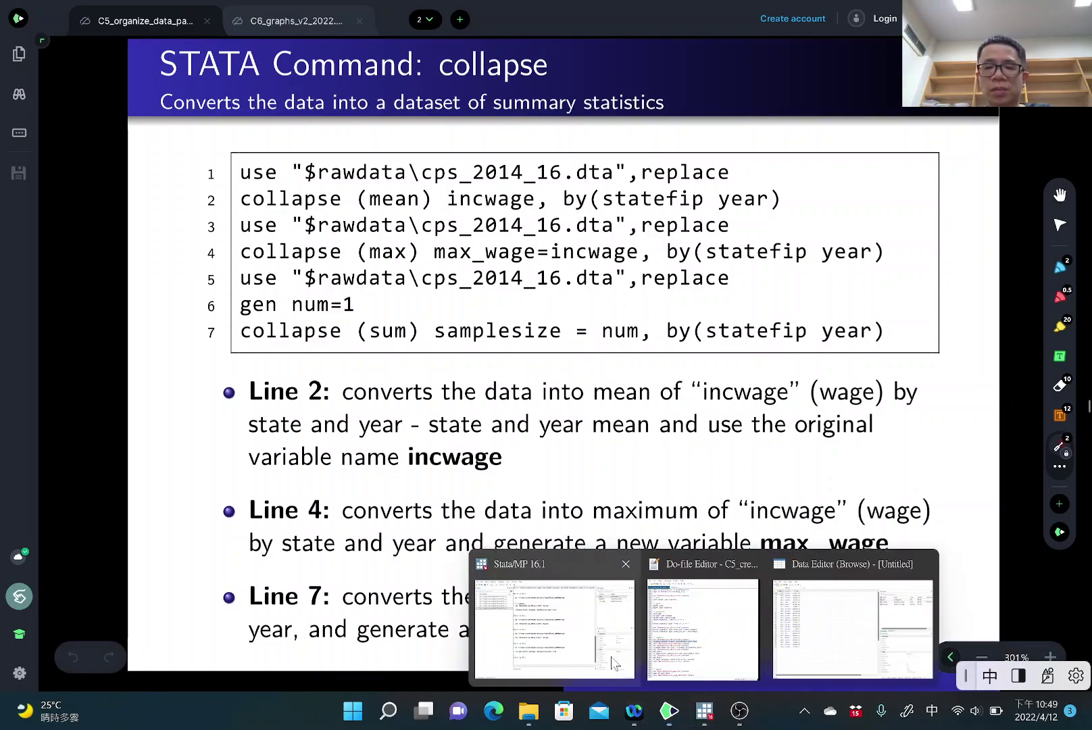
pyautogui.click(561, 629)
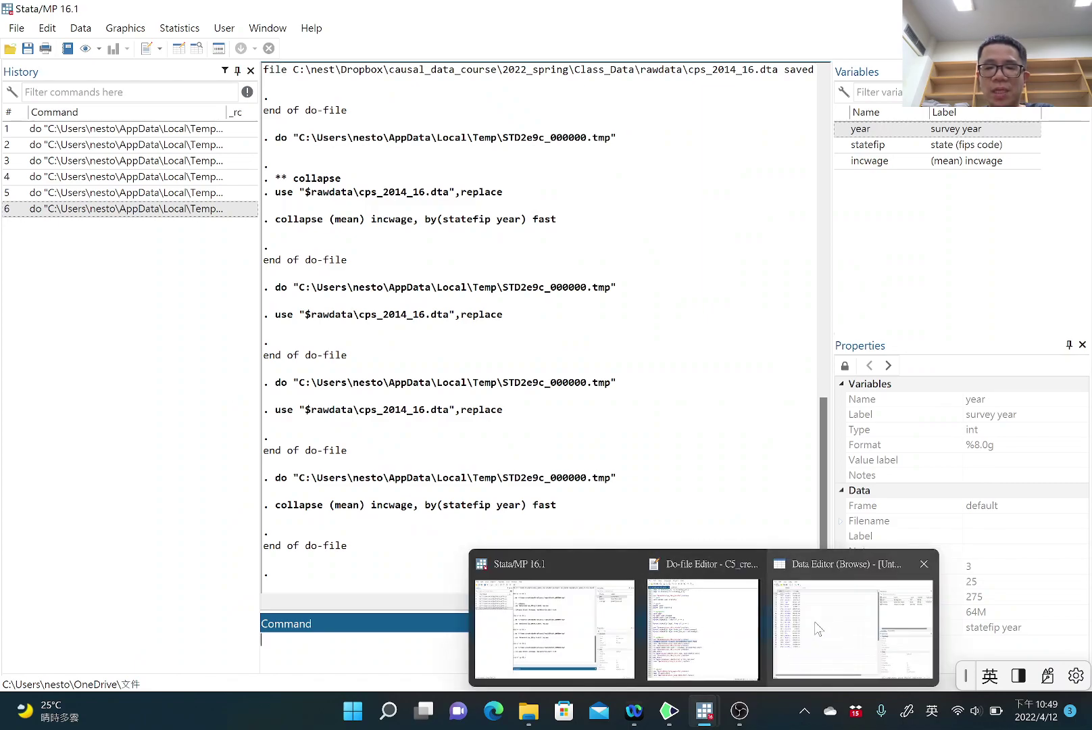
pyautogui.click(853, 628)
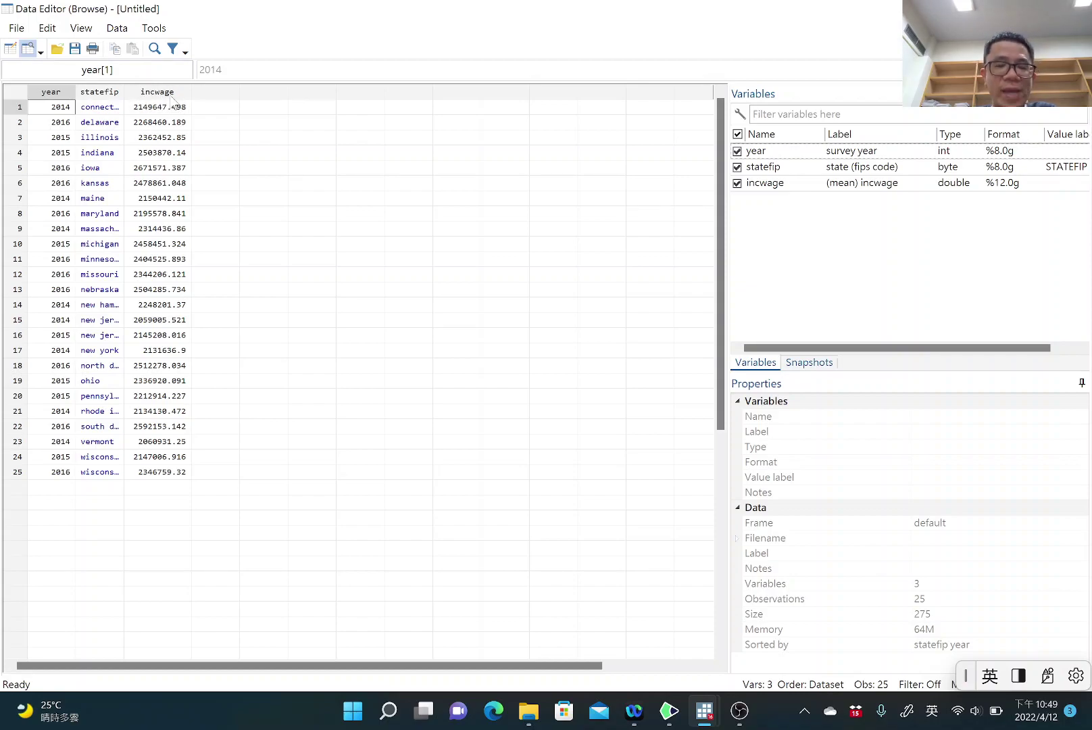
# - Enlarge the do-file text and run only lines 92–93, reloading cps_2014_16.dta and collapsing (max) max_wage = incwage, by(statefip year)
pyautogui.moveTo(704, 710)
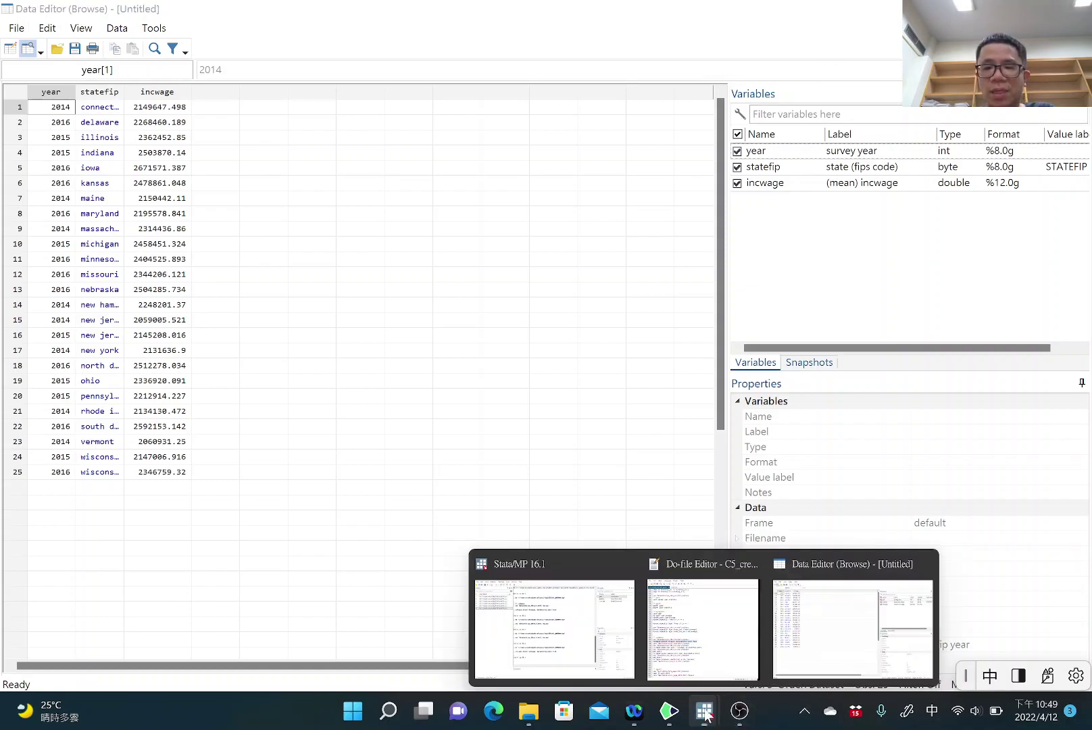
pyautogui.click(570, 611)
pyautogui.click(699, 622)
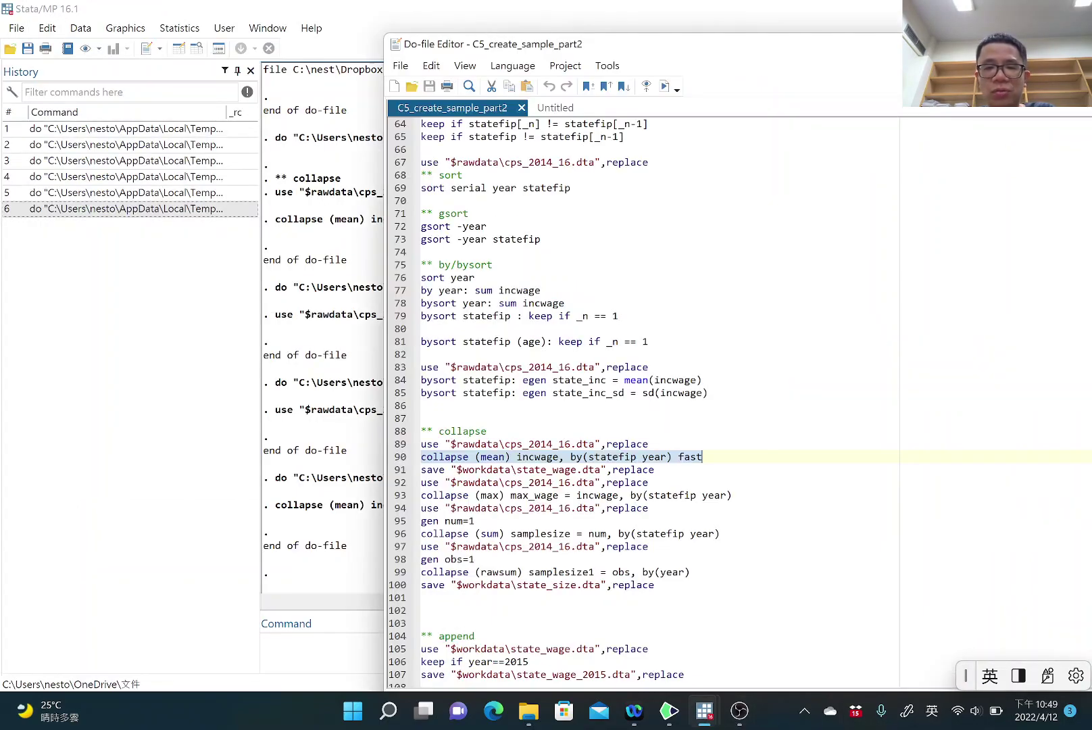
pyautogui.scroll(-1, 700, 622)
pyautogui.click(511, 457)
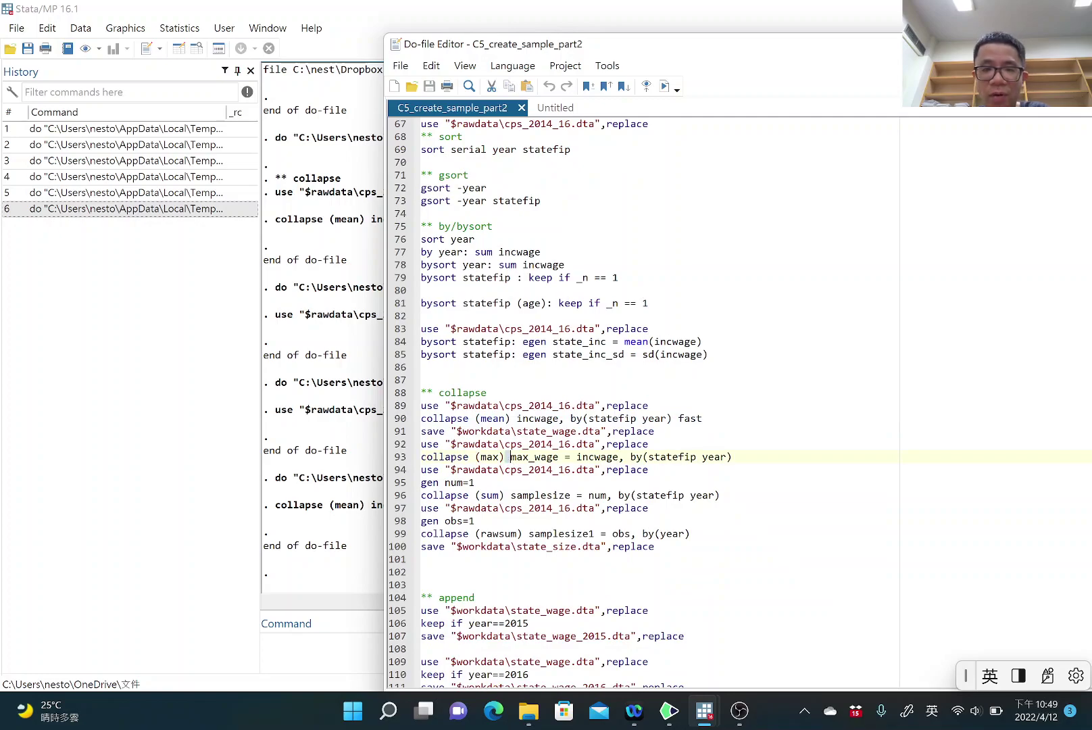
pyautogui.hotkey('ctrl', '+')
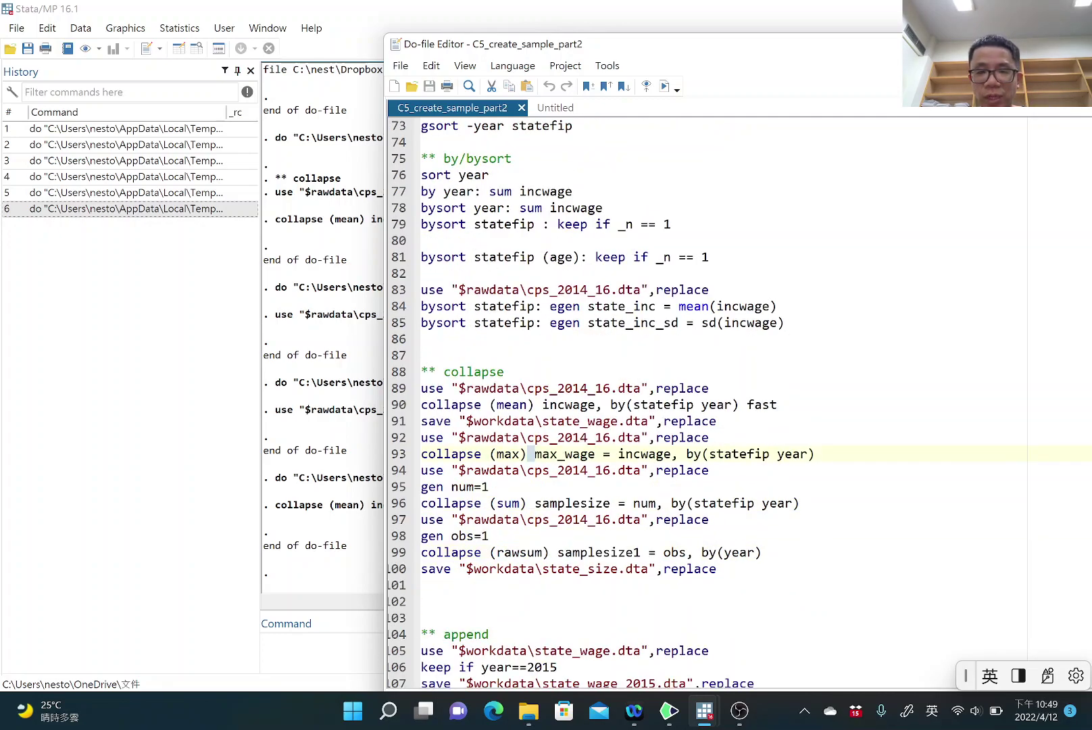
pyautogui.tripleClick(585, 462)
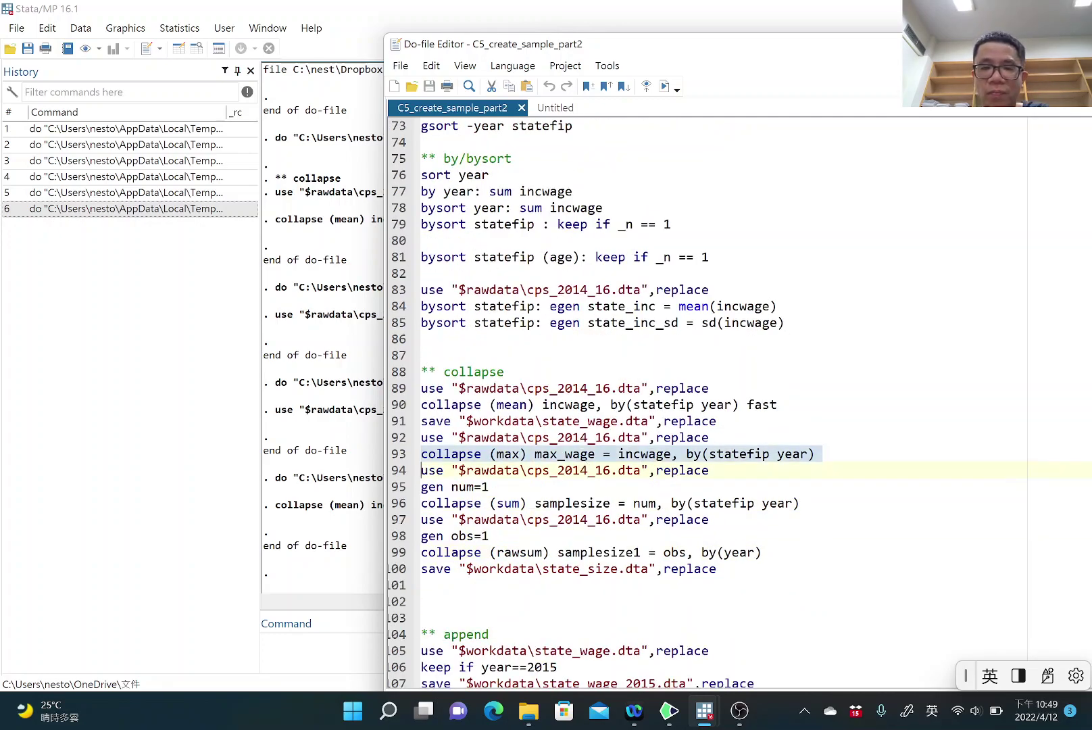
pyautogui.moveTo(421, 437); pyautogui.dragTo(816, 454)
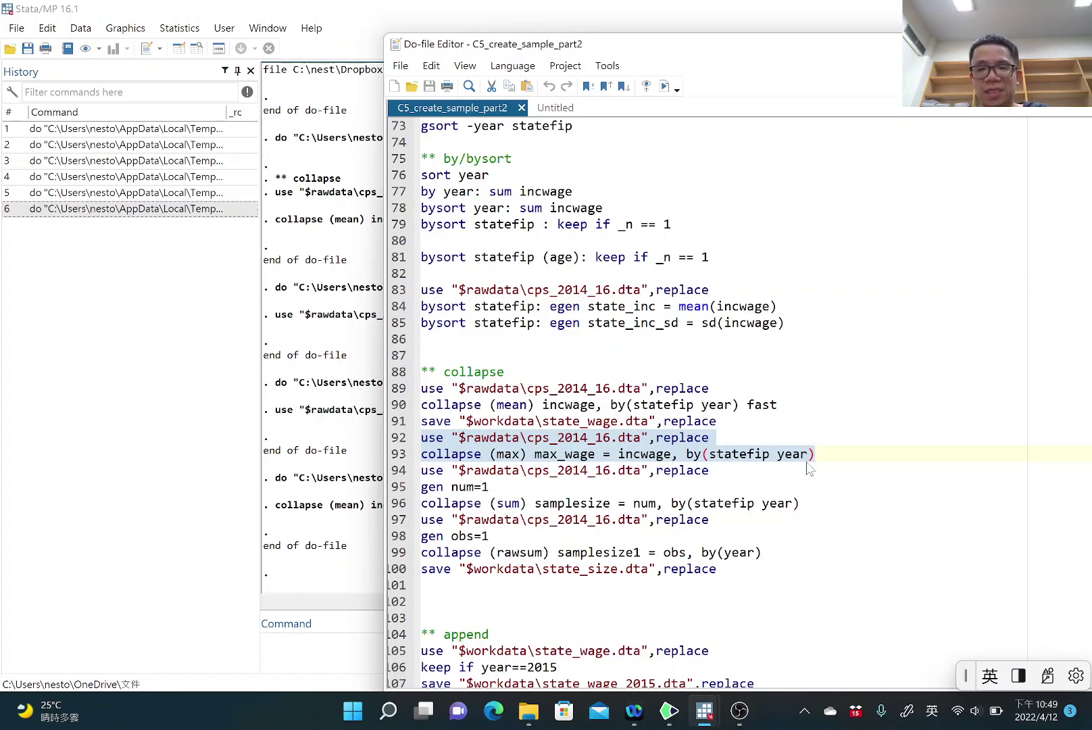
pyautogui.click(664, 86)
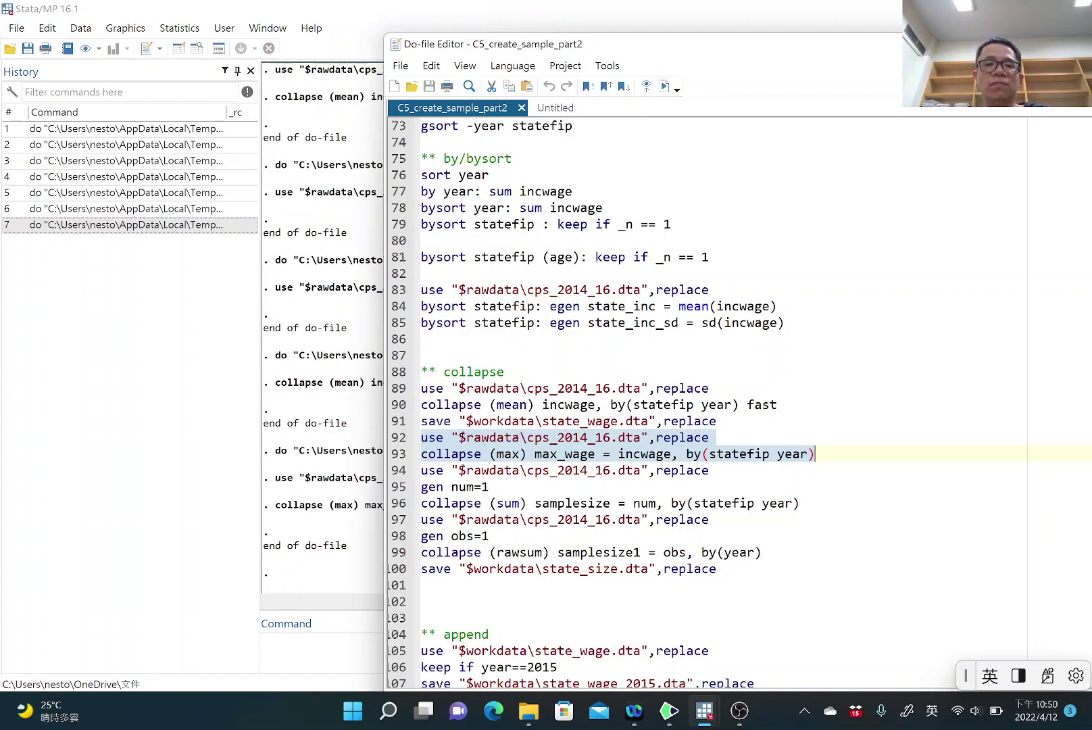
# - Open the collapsed maximum-wage data in browse mode and inspect the first observation's max_wage value
pyautogui.click(196, 48)
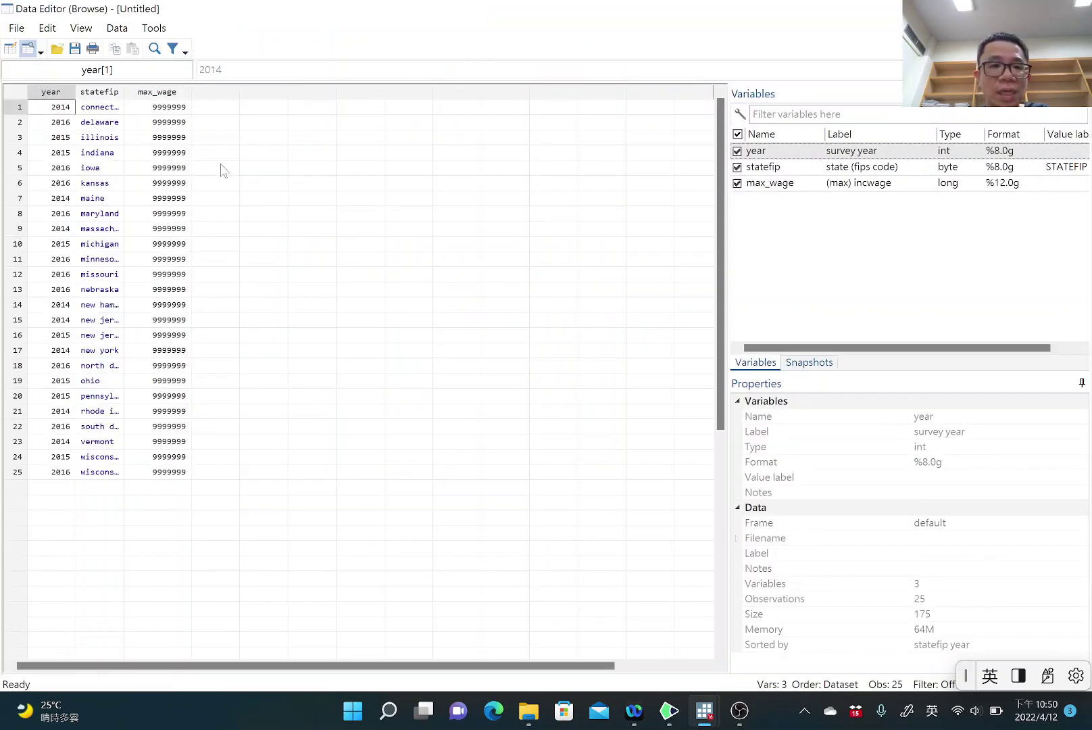
pyautogui.click(183, 110)
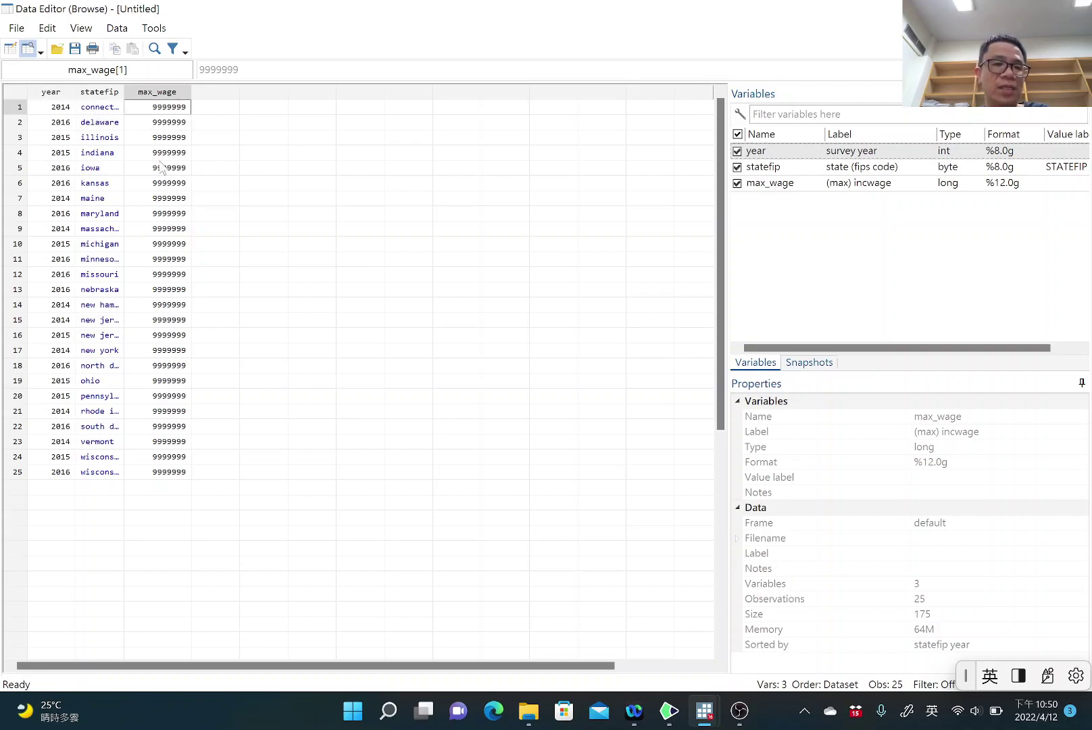